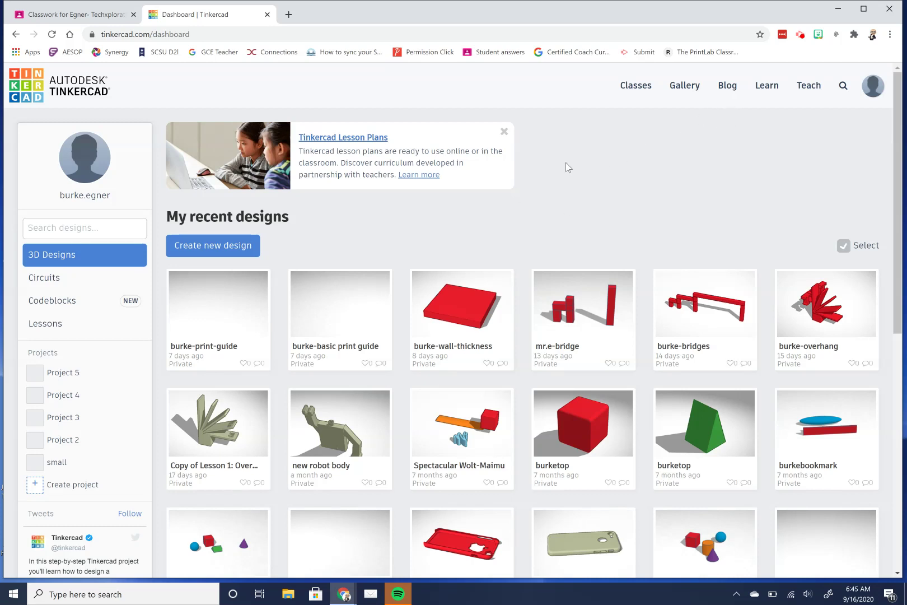
Start a new blank 3D design, which opens as 'Neat Wluff' in the editor.
click(239, 247)
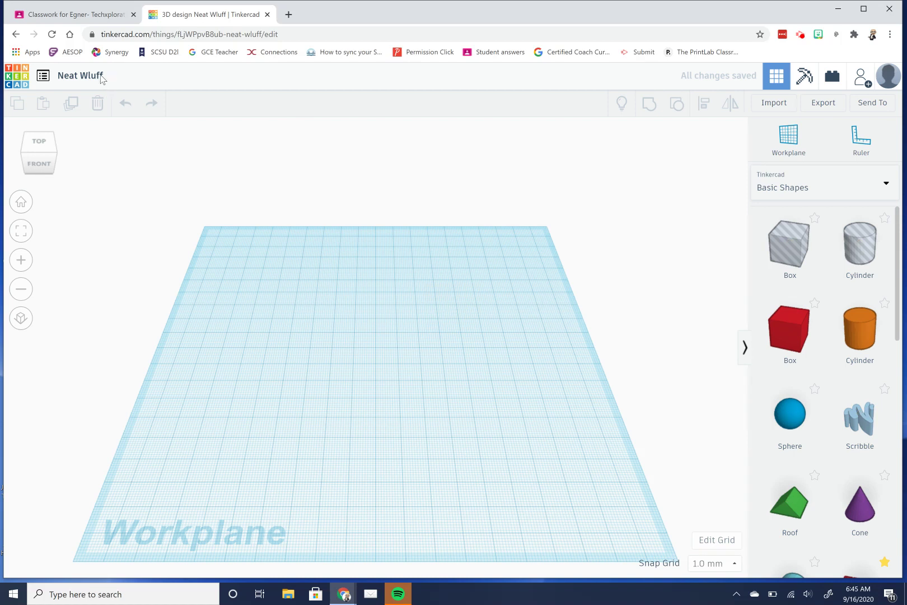
Rename the design from 'Neat Wluff' to 'burke-top'.
click(99, 75)
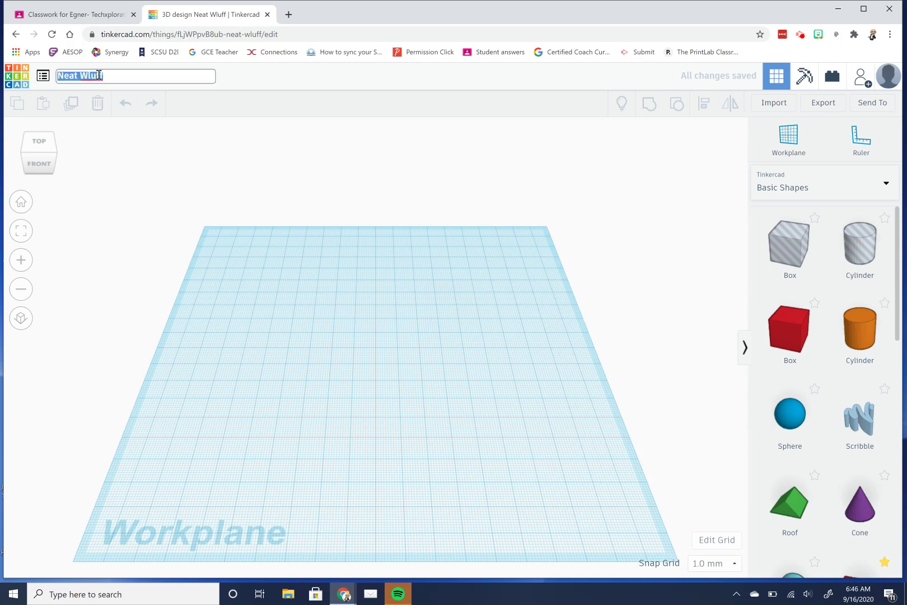
text(burke-top)
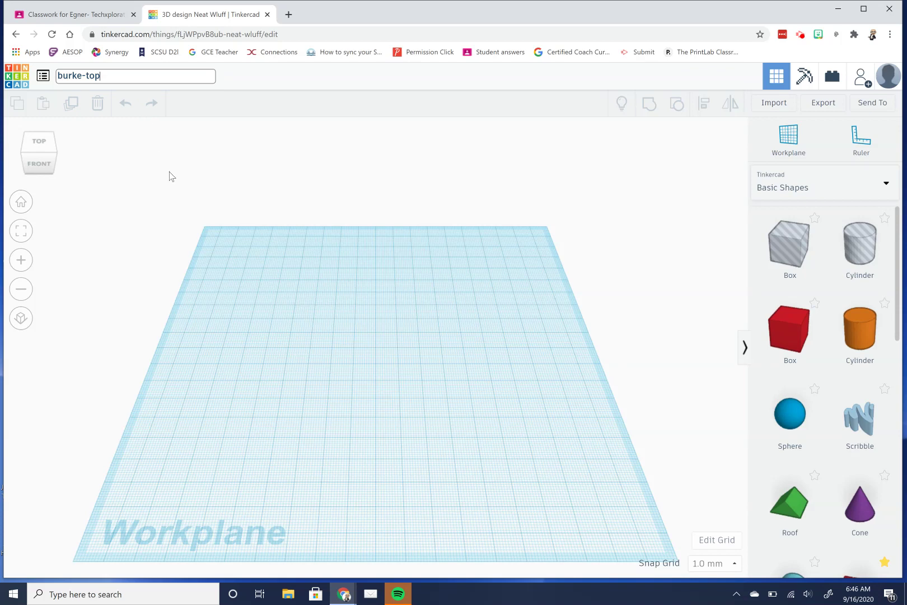
key(Return)
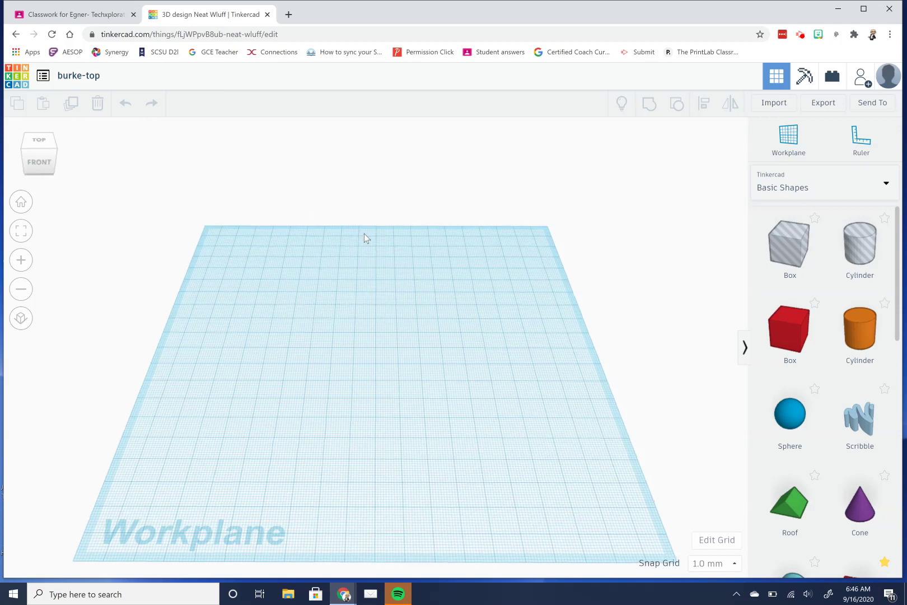
right_drag(365, 237, 391, 272)
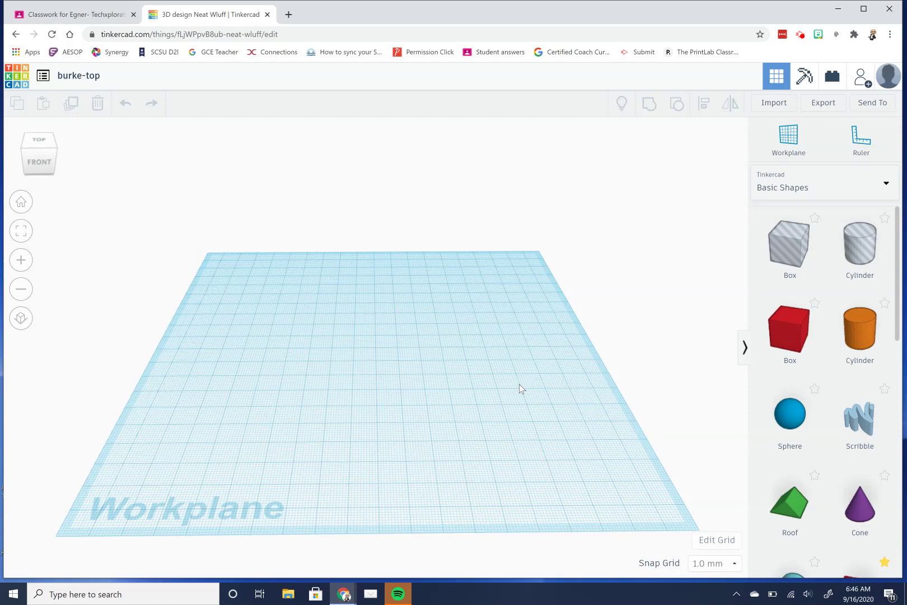
Place a purple cone (base radius 10, height 20, 24 sides) at the workplane centre.
scroll(518, 385, up, 5)
right_drag(466, 384, 561, 408)
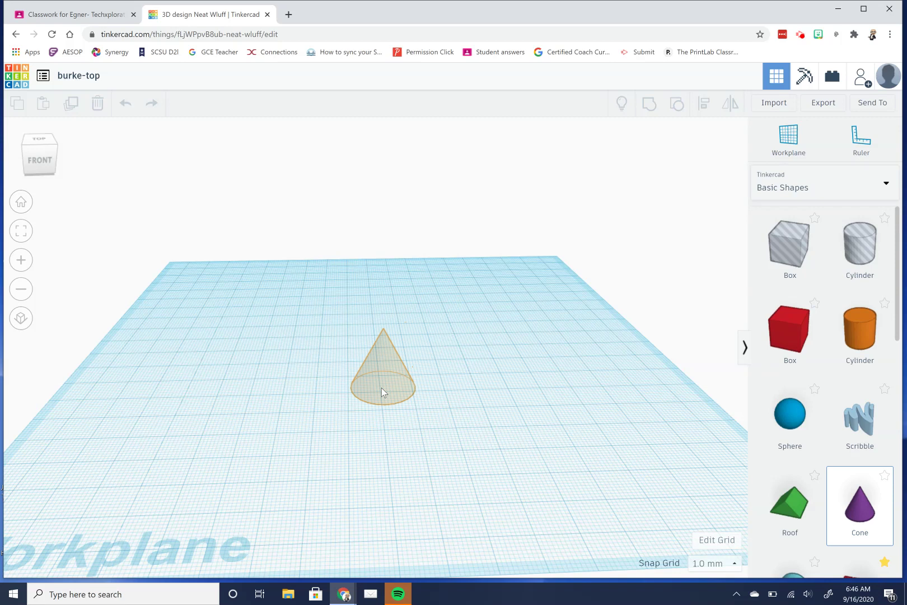
click(382, 388)
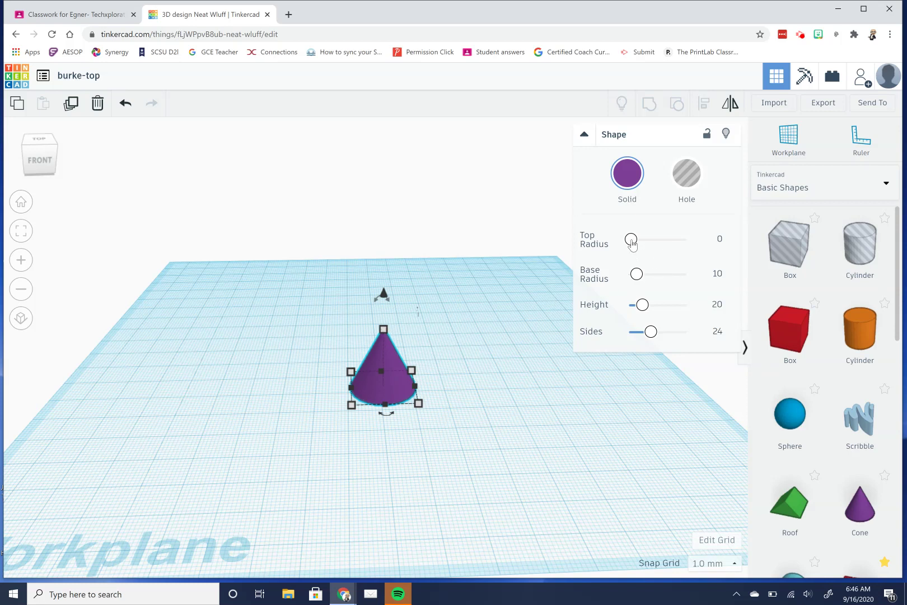
Set the cone's top radius to 6 and base radius to 3.
drag(631, 241, 640, 240)
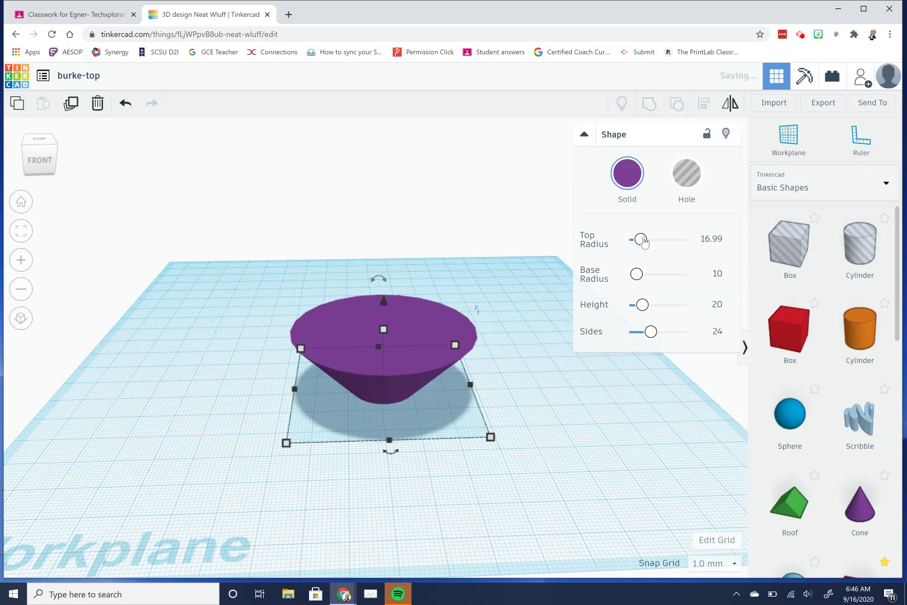
click(716, 239)
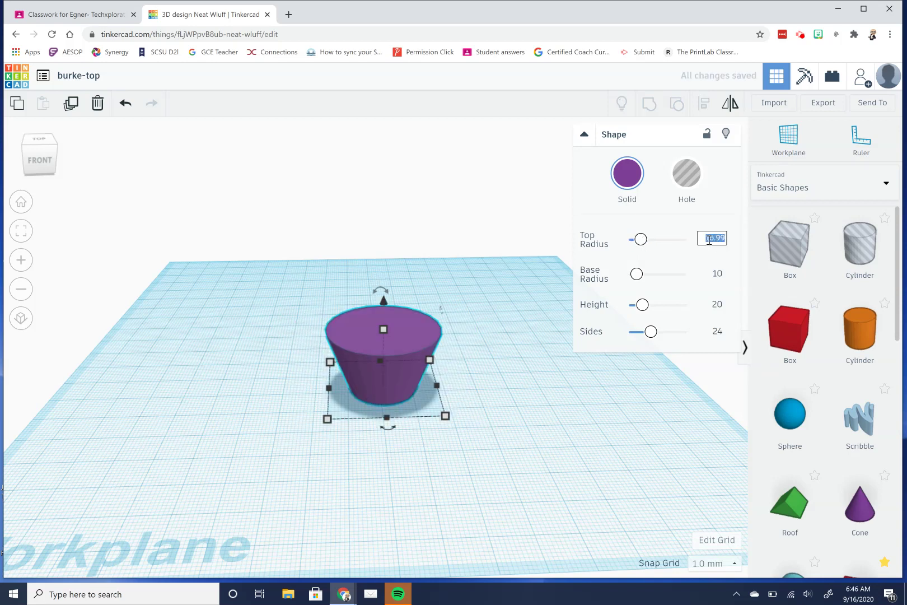
text(6)
key(Return)
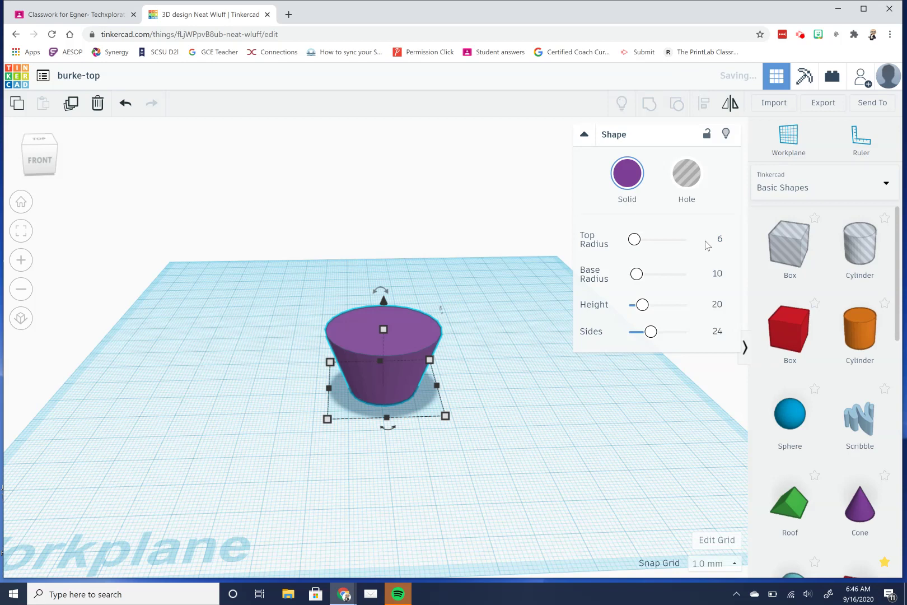
click(720, 274)
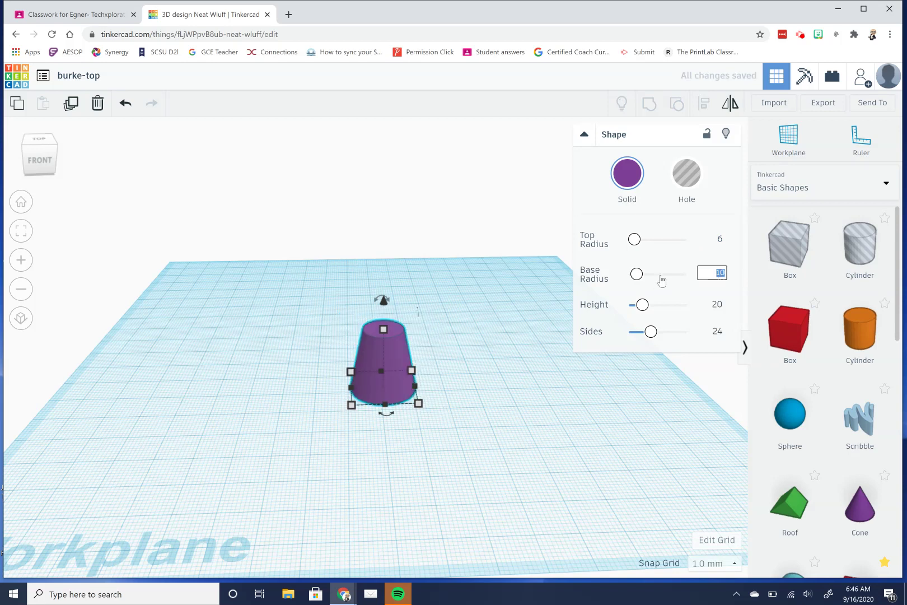
text(3)
key(Return)
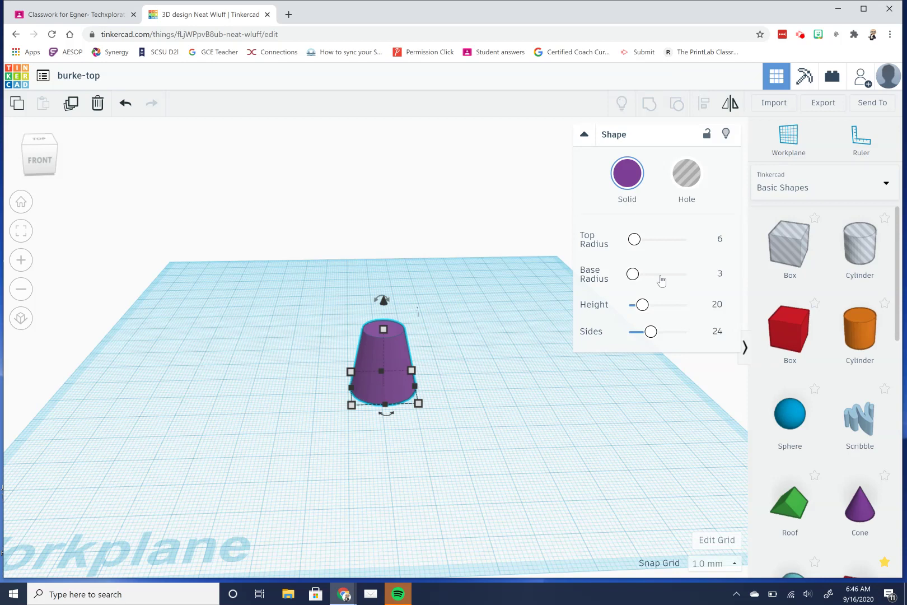
Make the post 25 tall with 8 sides, then deselect it.
click(720, 305)
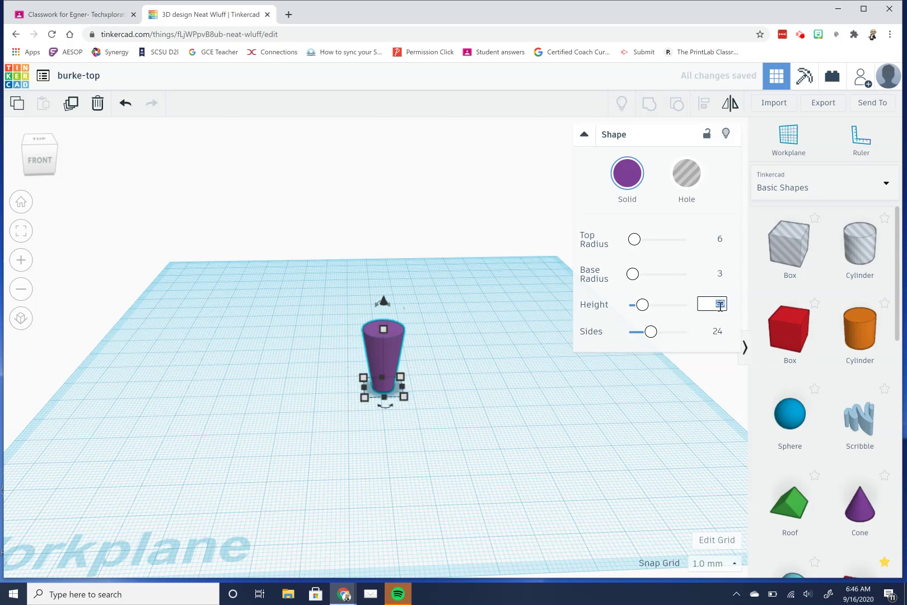
text(2)
click(718, 332)
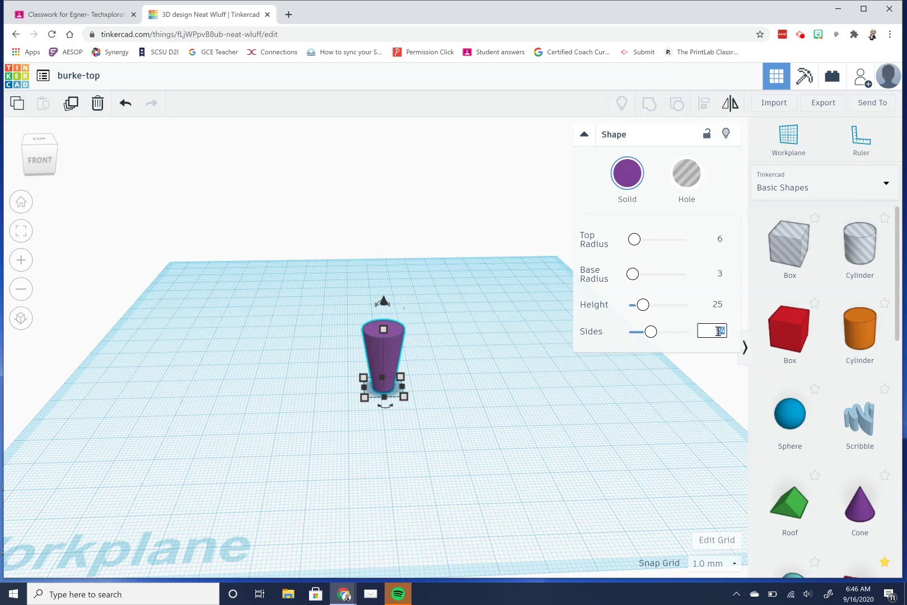
text(8)
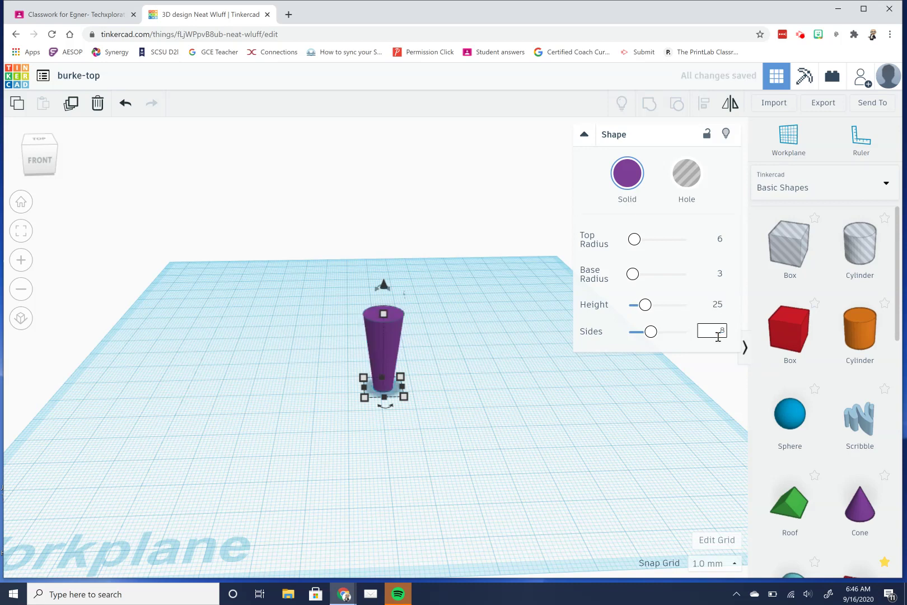
key(Return)
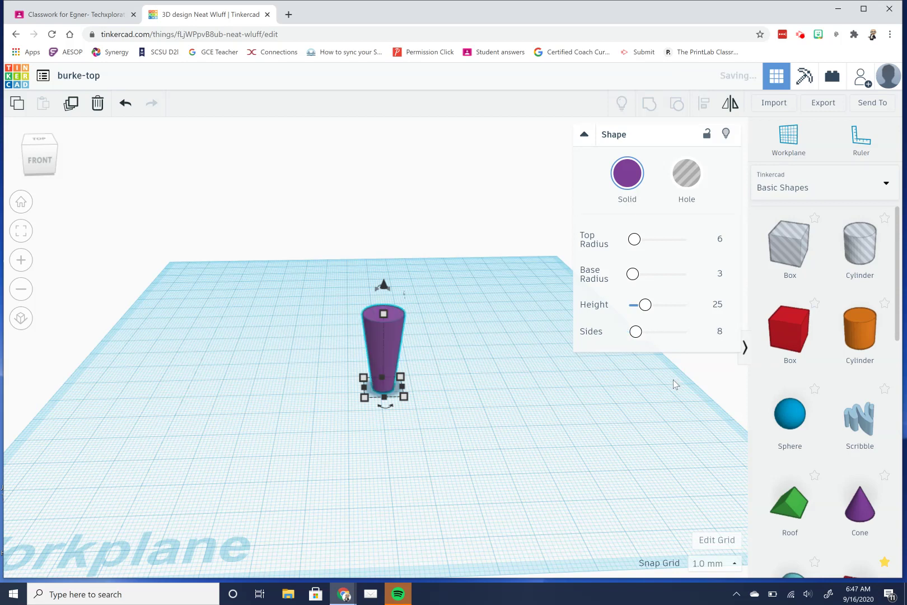
click(653, 407)
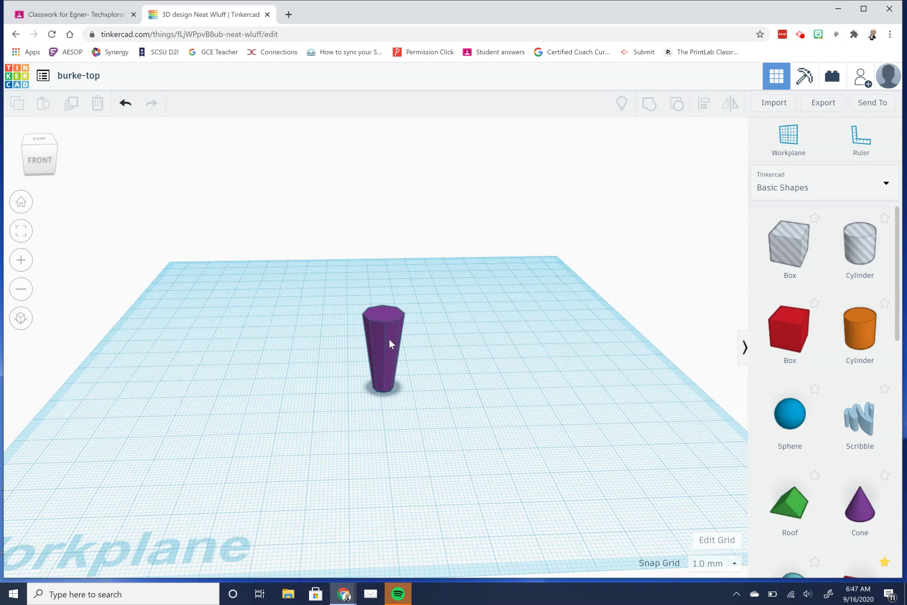
click(787, 136)
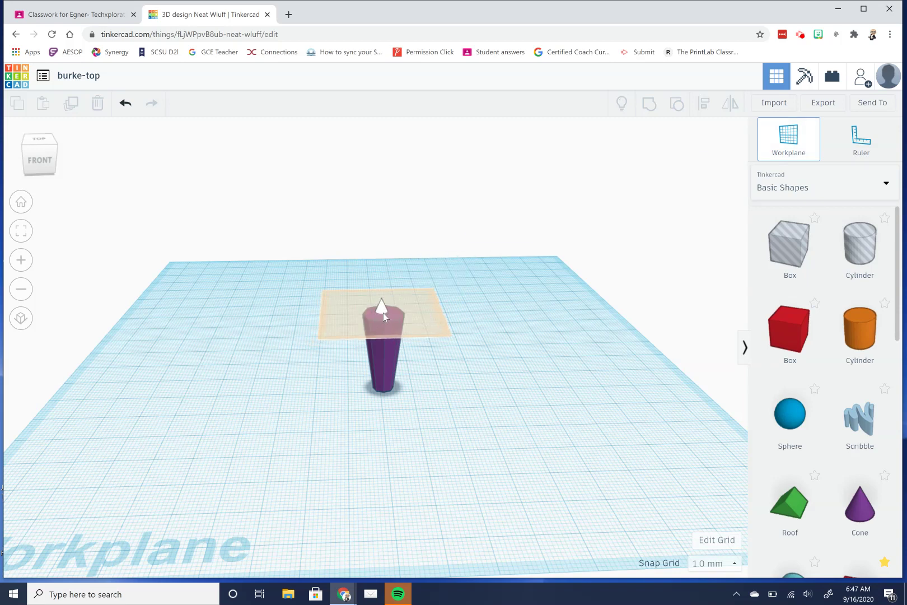
Stand a second cone (base radius 10, height 20) on a workplane atop the post.
click(382, 313)
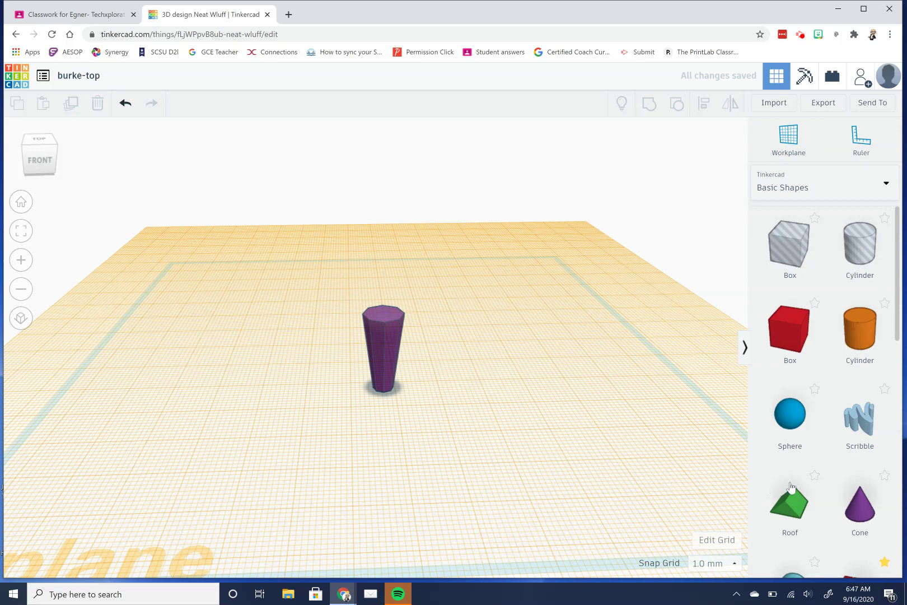
drag(853, 511, 403, 332)
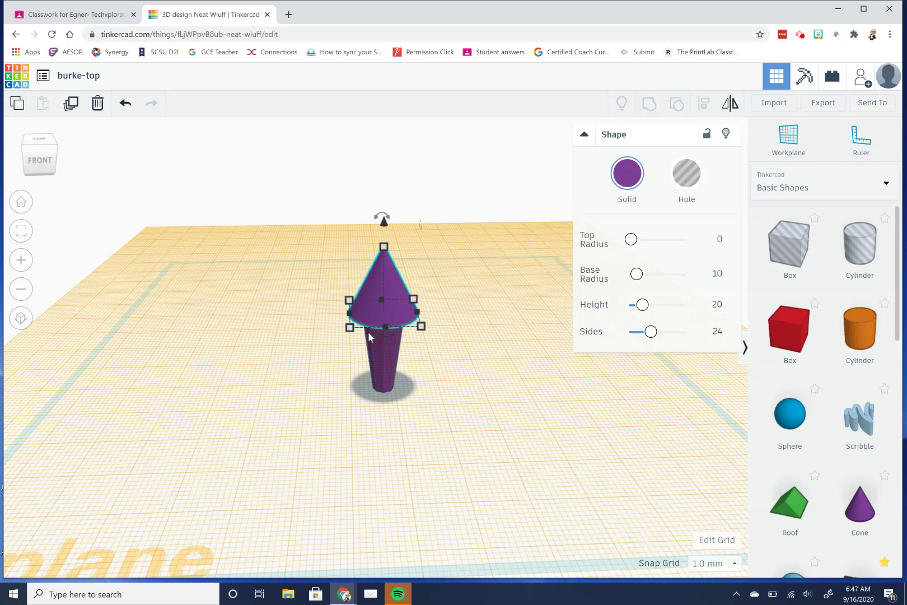
Set the upper cone's top radius to 20 and base radius to 6.
drag(382, 341, 378, 340)
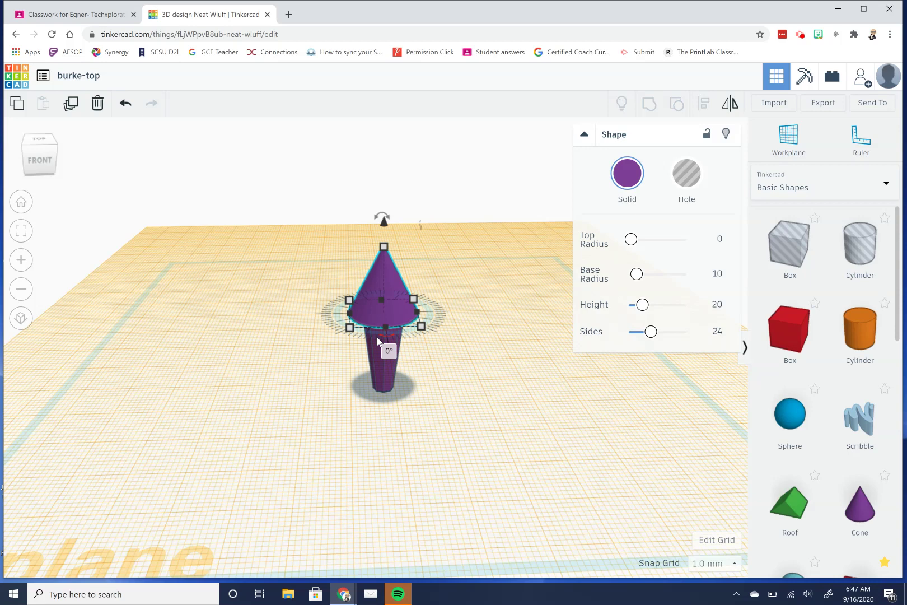
drag(378, 340, 379, 340)
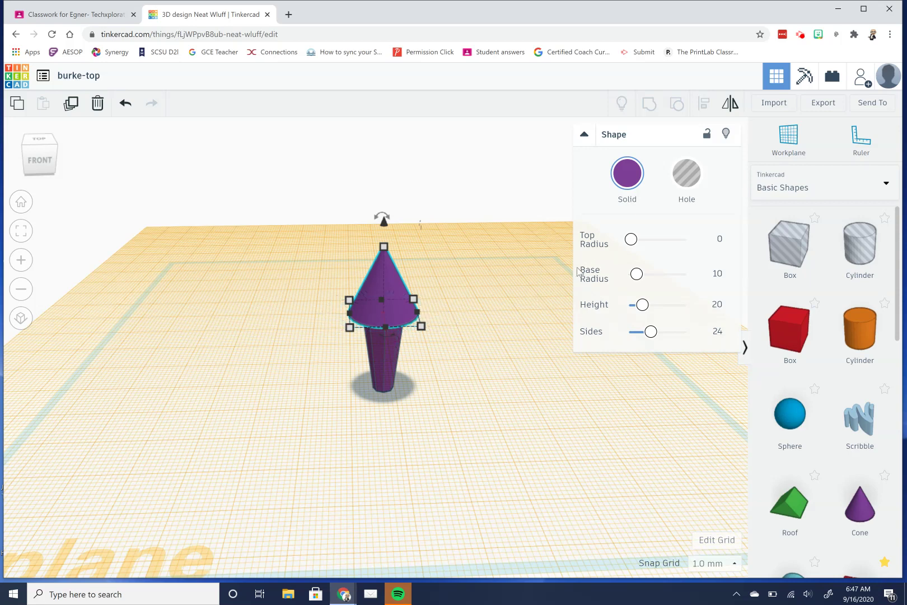
click(722, 240)
key(Return)
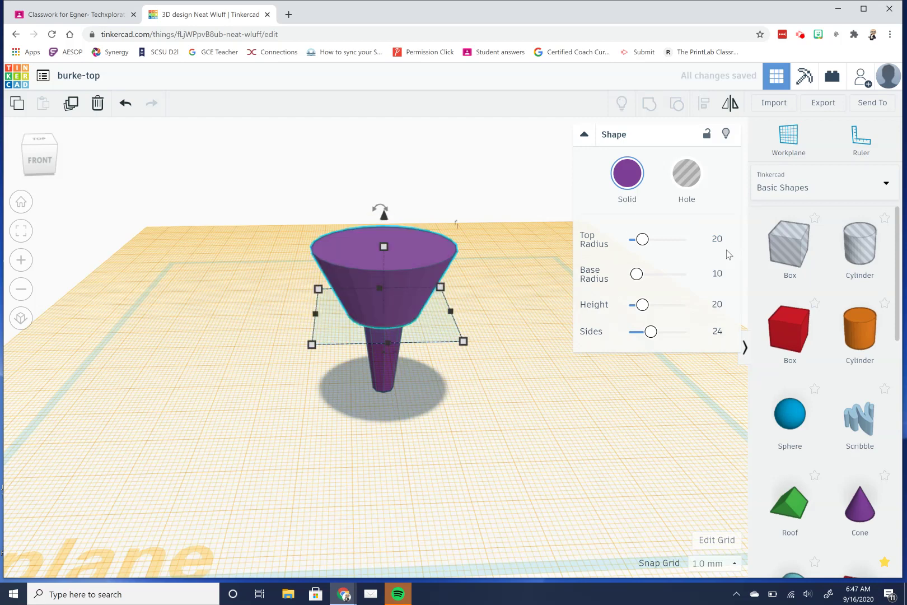
click(719, 274)
text(6)
key(Return)
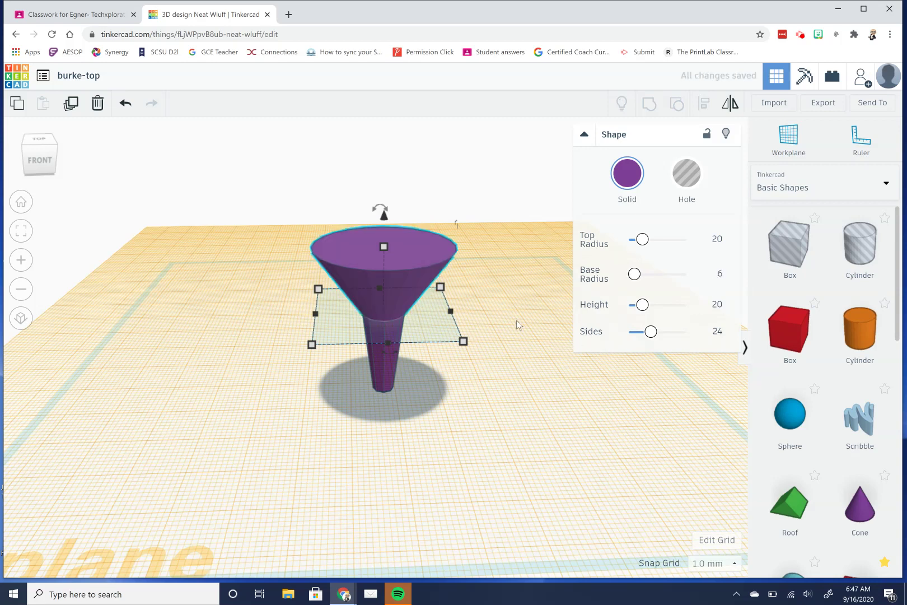
Give the upper cone a height of 10 and 8 sides.
click(717, 305)
text(10)
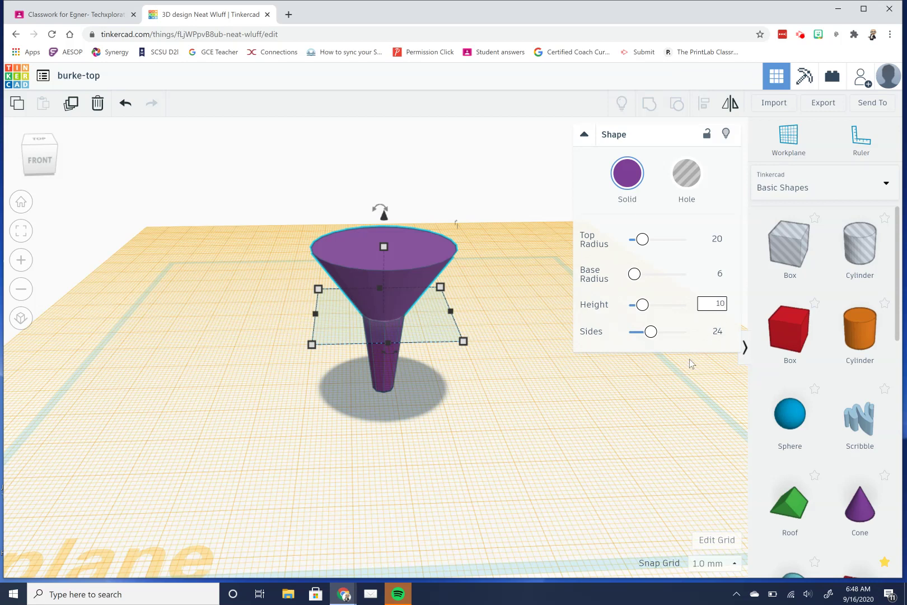
click(719, 332)
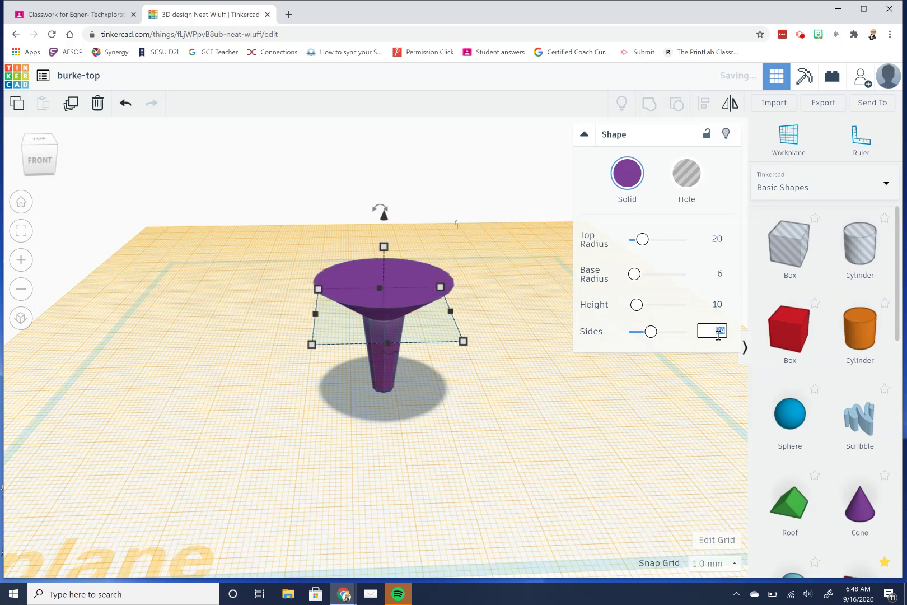
text(8)
key(Return)
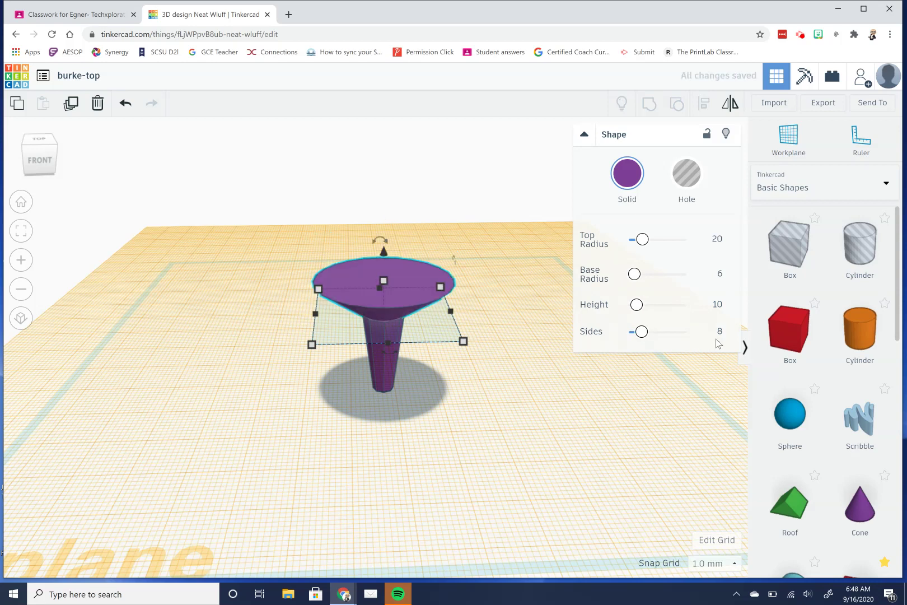
right_drag(542, 412, 616, 288)
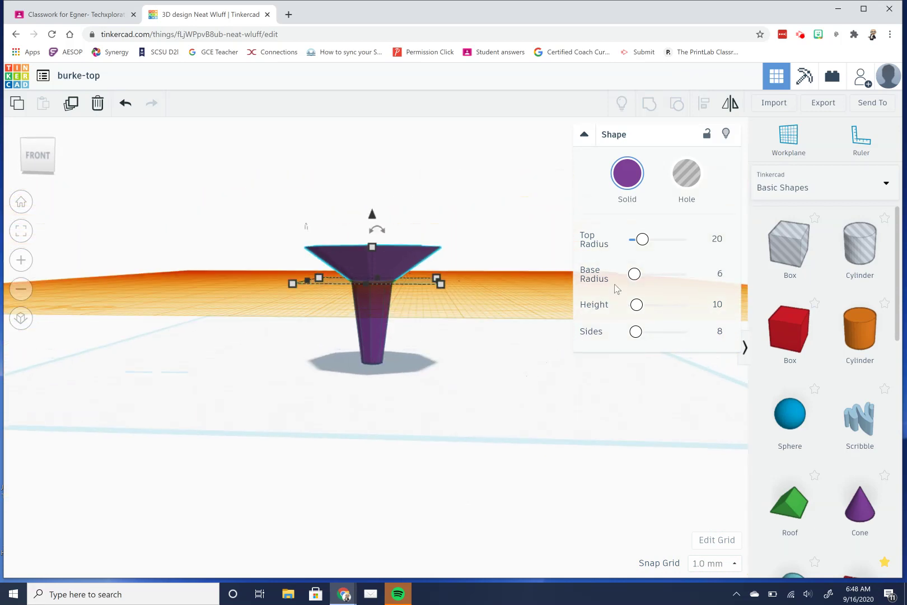
click(791, 140)
Reset to the ground workplane and box-select both the post and the flared cap.
click(476, 367)
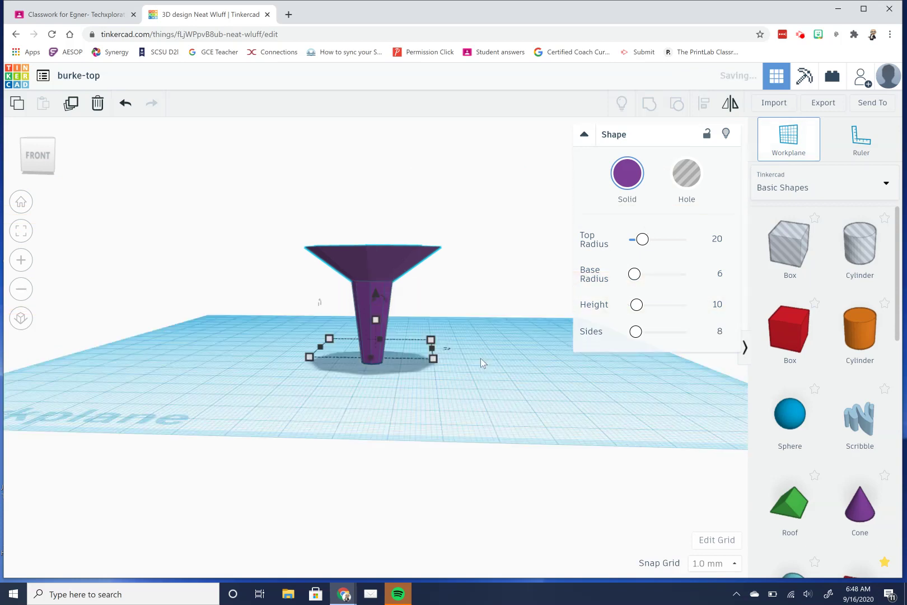
scroll(465, 389, up, 3)
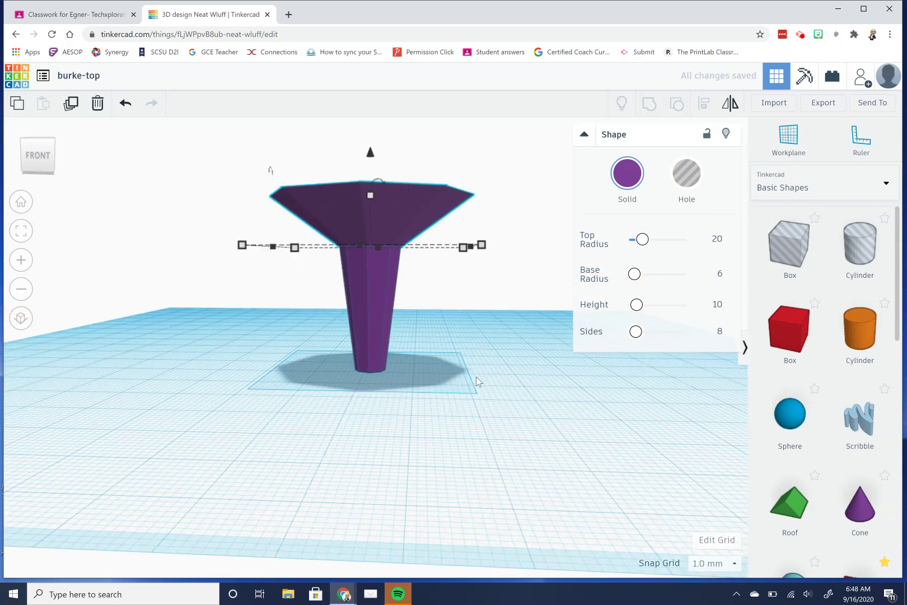
right_drag(465, 389, 493, 385)
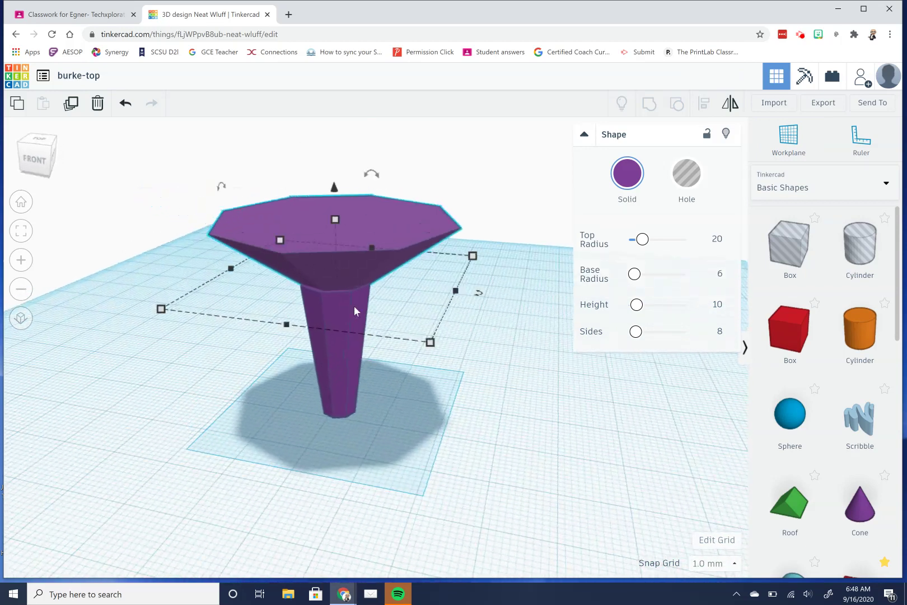
drag(250, 159, 416, 350)
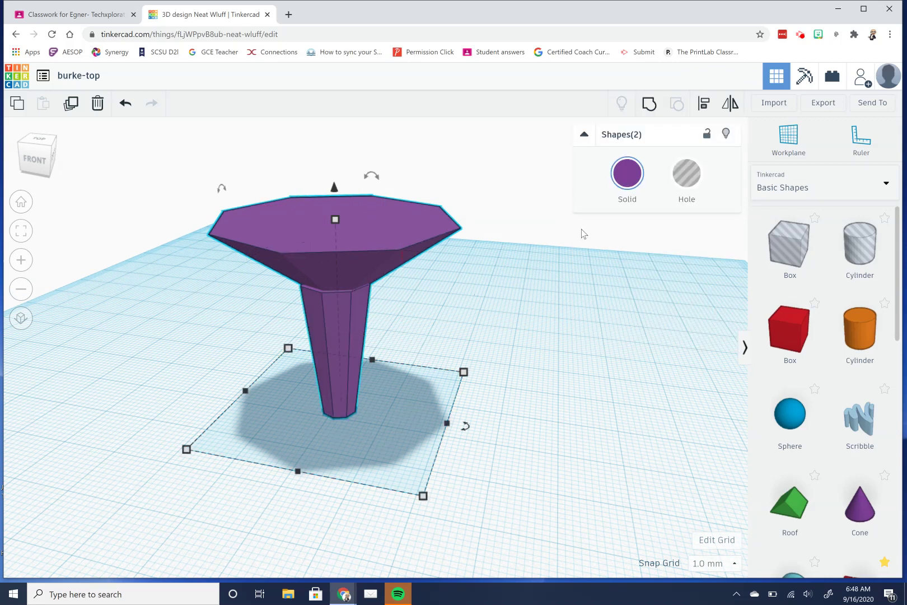
Centre the post and the eight-sided cap on each other with Align, then deselect.
click(704, 103)
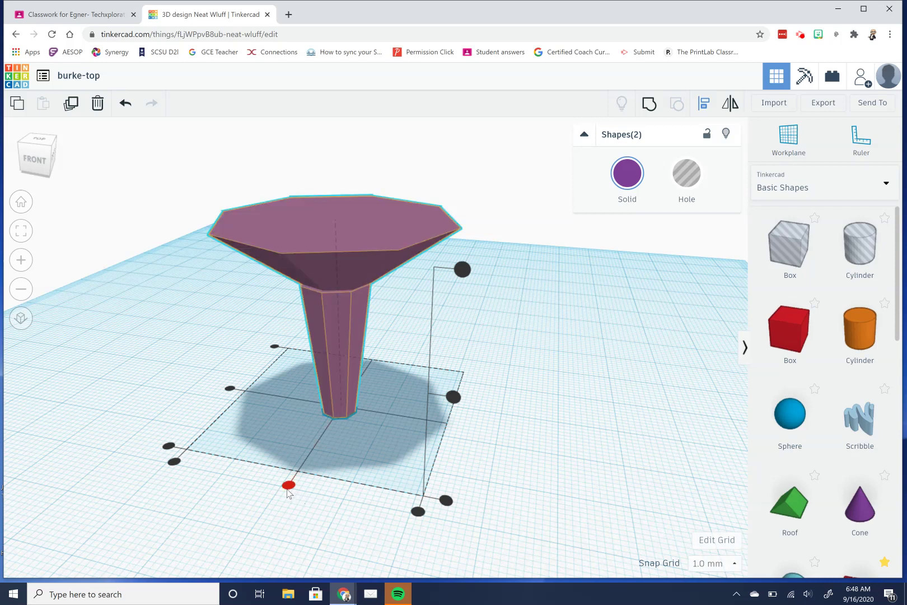
click(230, 388)
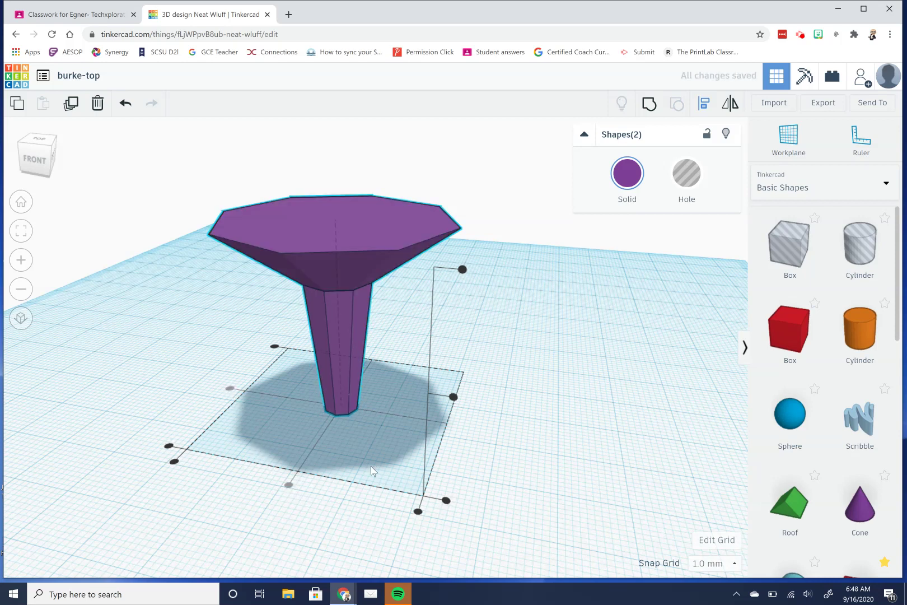
right_drag(371, 466, 473, 406)
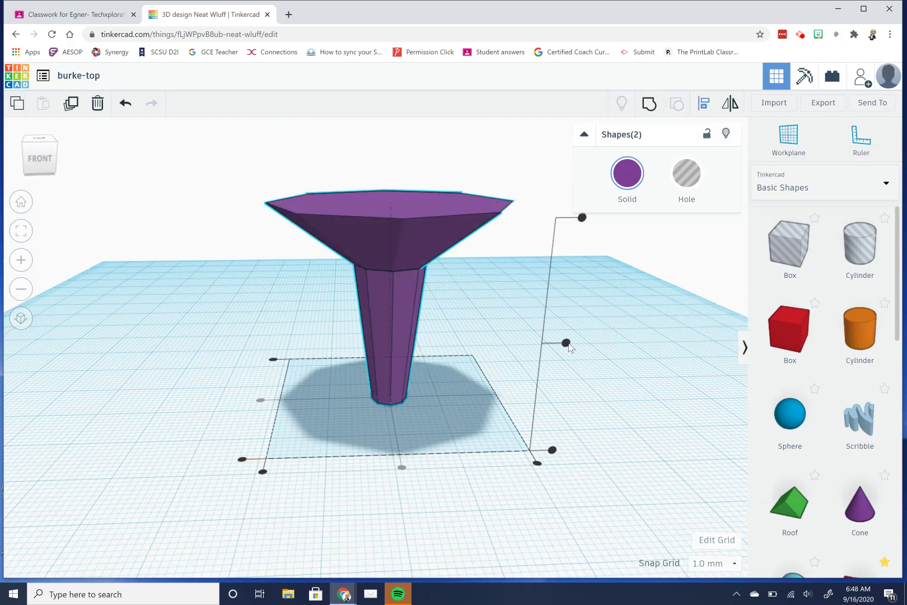
drag(566, 344, 566, 345)
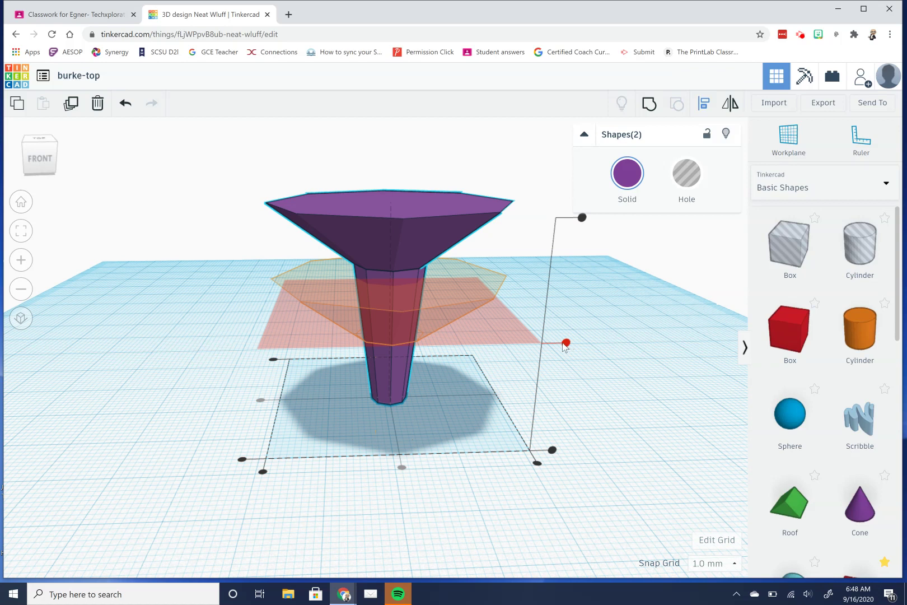
click(552, 450)
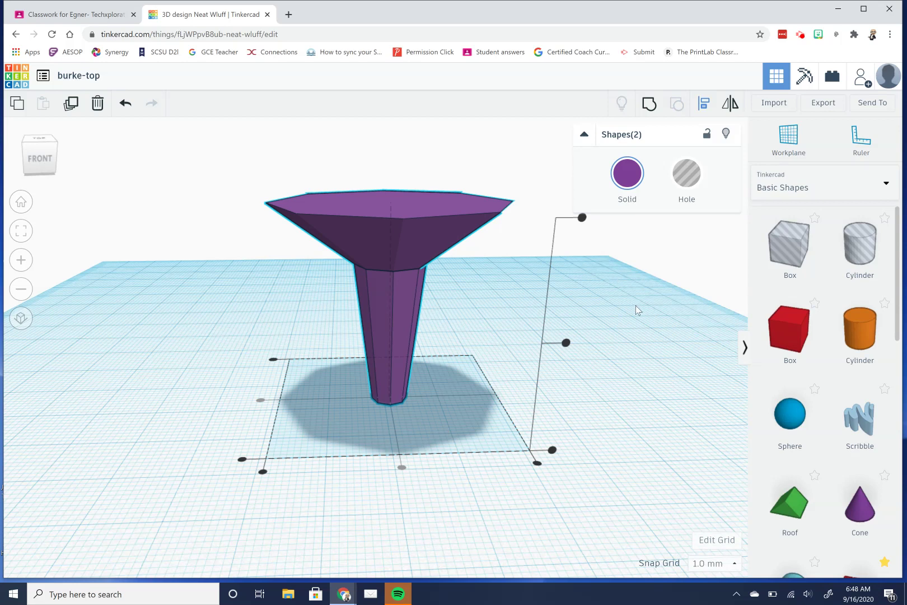
click(543, 365)
right_drag(511, 368, 752, 243)
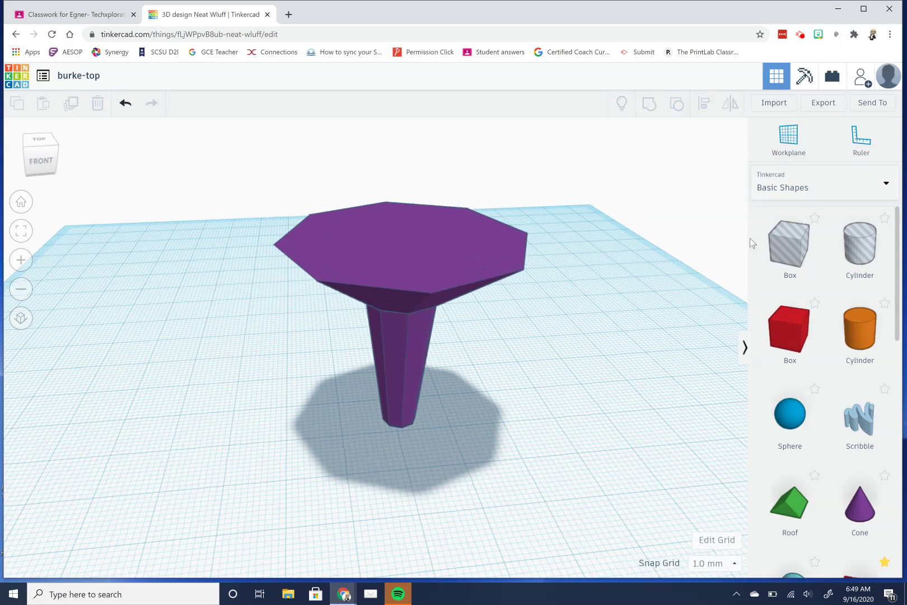
click(788, 137)
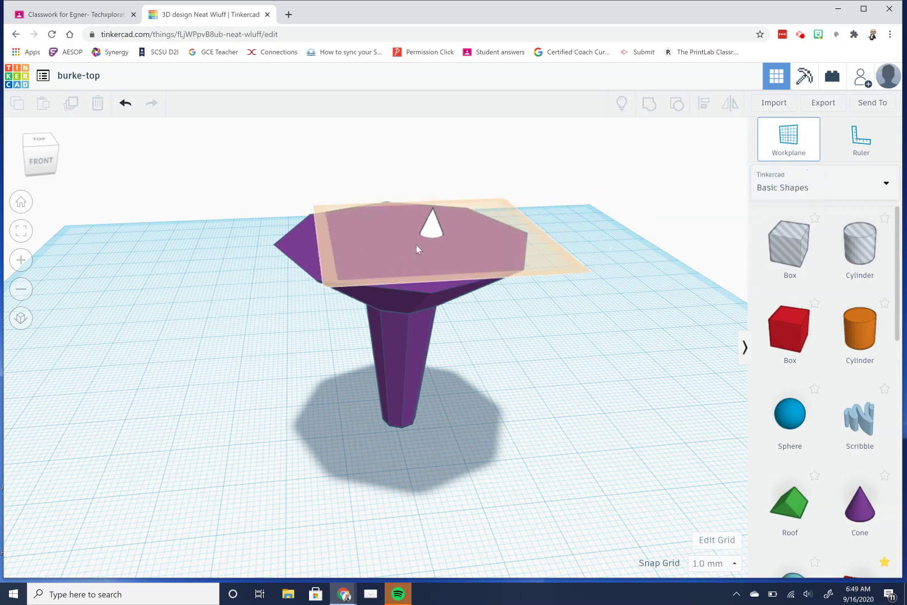
Stand a third cone (base radius 10, height 20) on a workplane on the funnel's flat top.
click(445, 276)
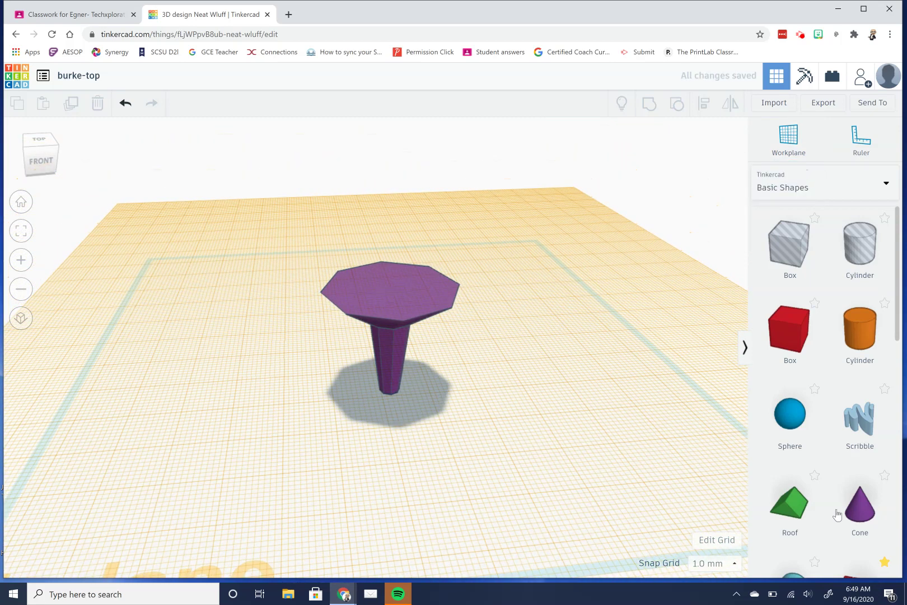
click(860, 505)
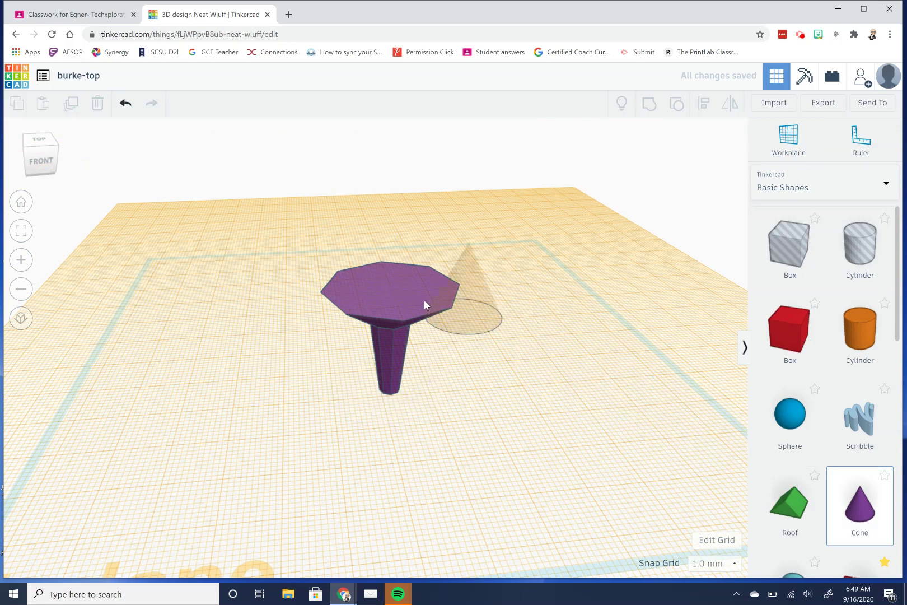
click(389, 289)
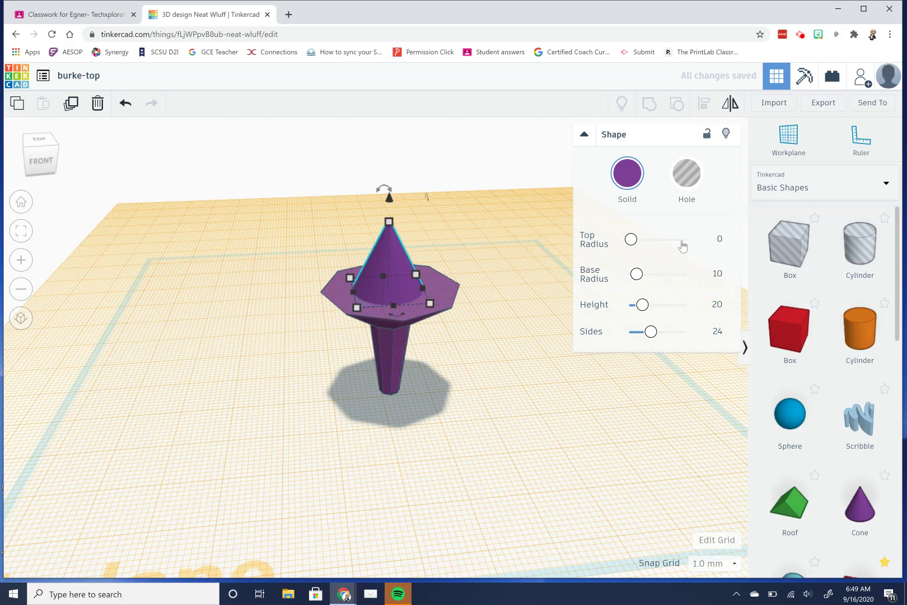
Set the third cone to top radius 1, base radius 20 and height 9.
click(720, 240)
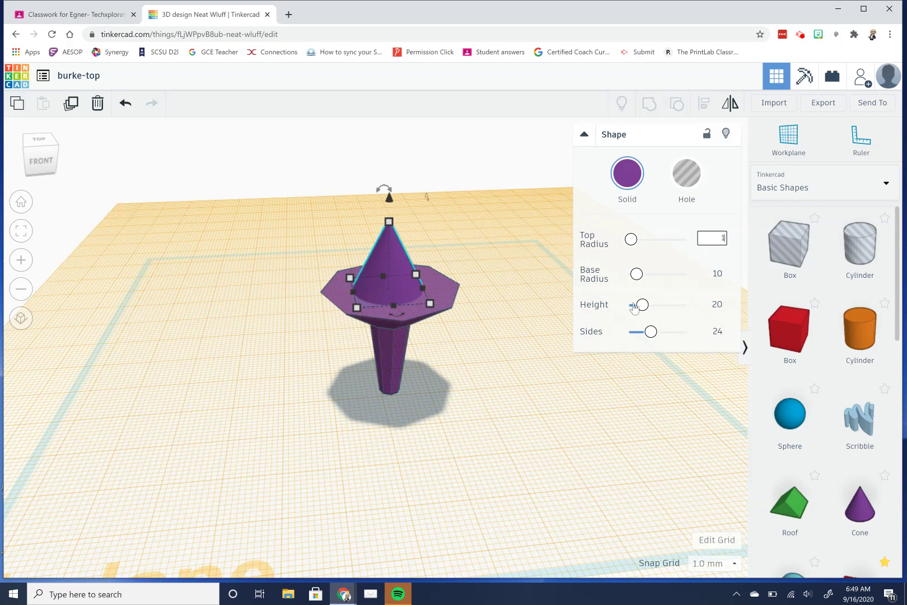
click(714, 273)
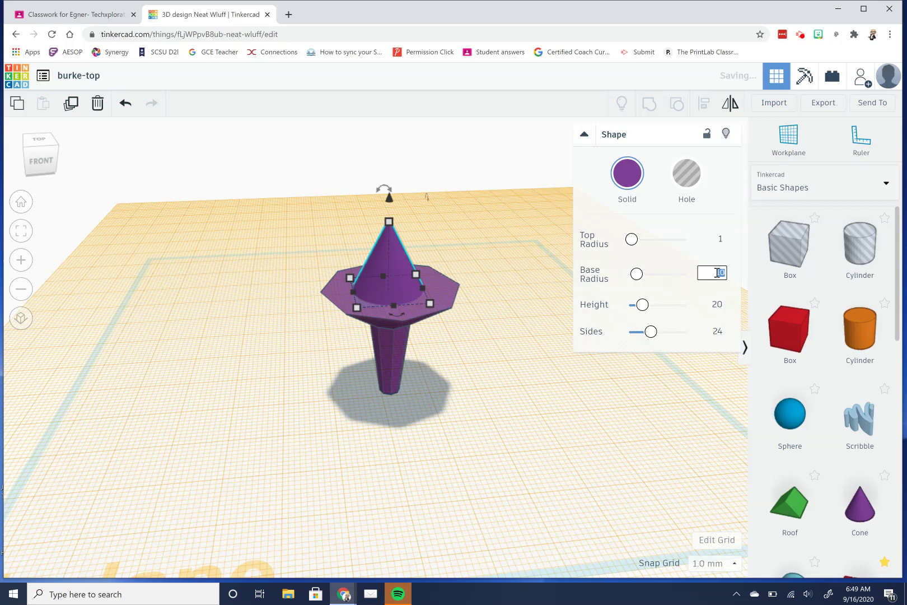
text(2)
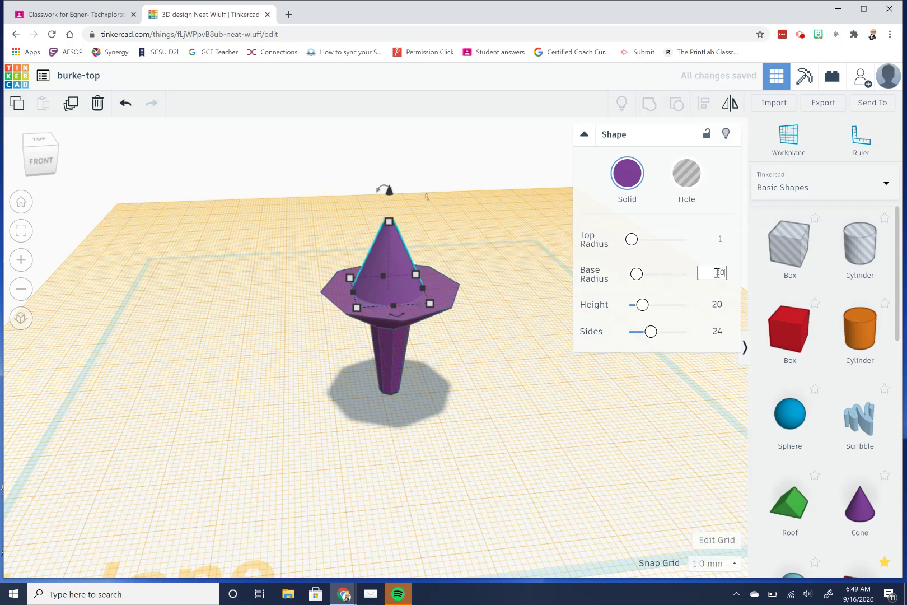
text(0)
key(Return)
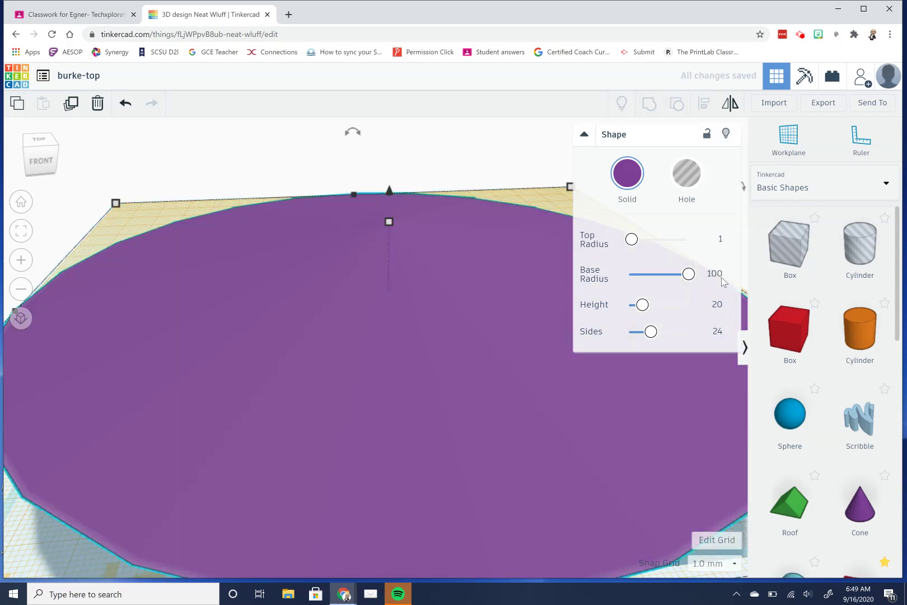
click(722, 273)
key(BackSpace)
text(20)
key(Return)
click(716, 306)
text(9)
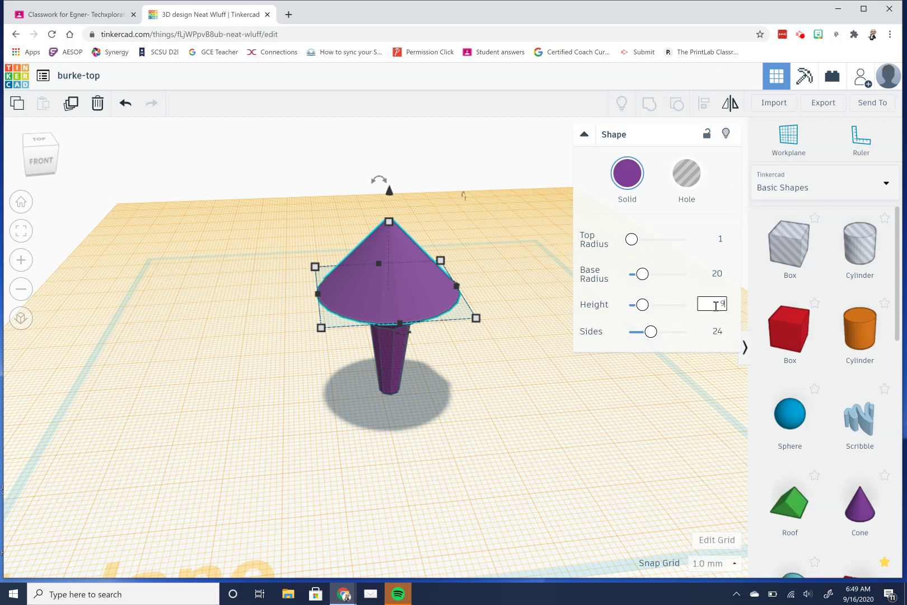
click(677, 378)
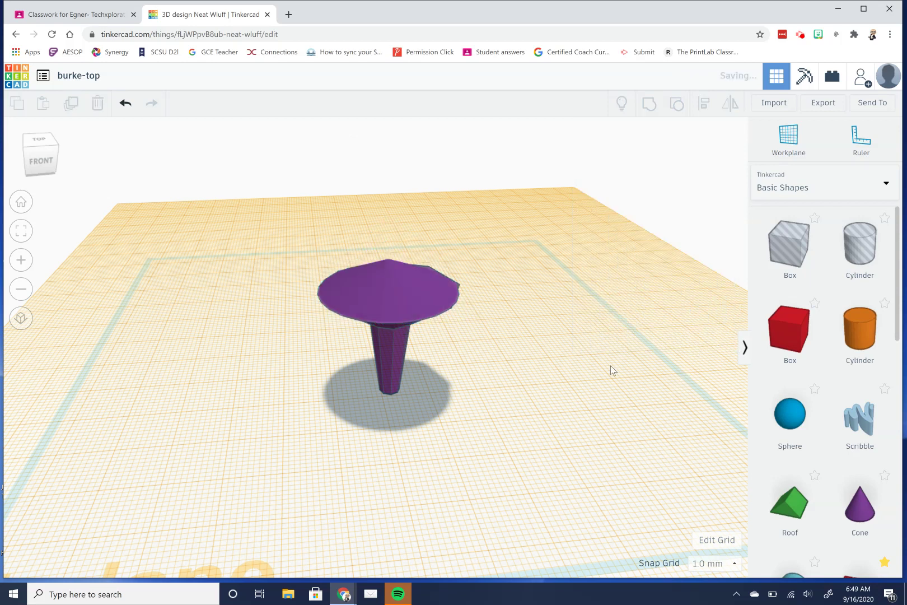
Change the third cone's sides from 24 to 8.
right_drag(561, 357, 543, 335)
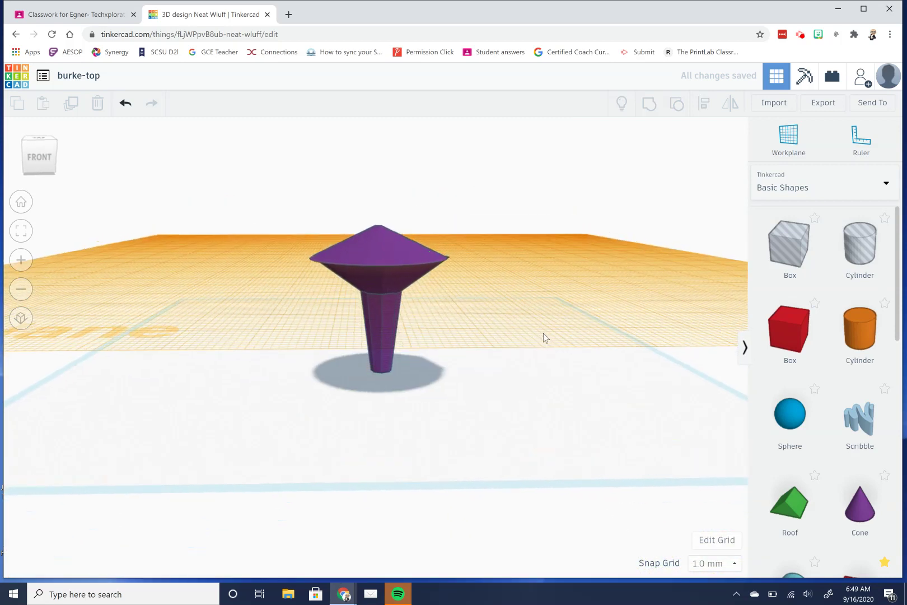
click(393, 258)
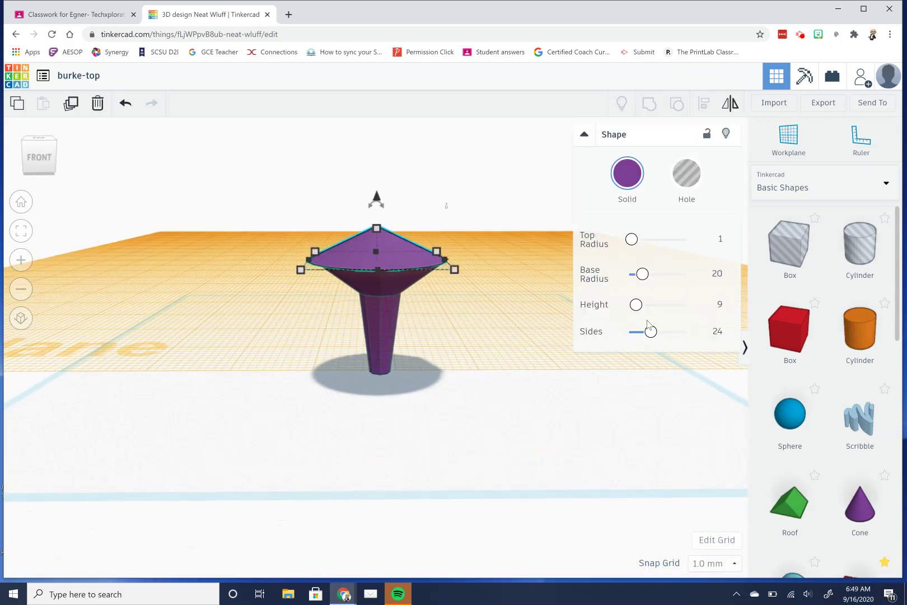
click(719, 332)
text(8)
key(Return)
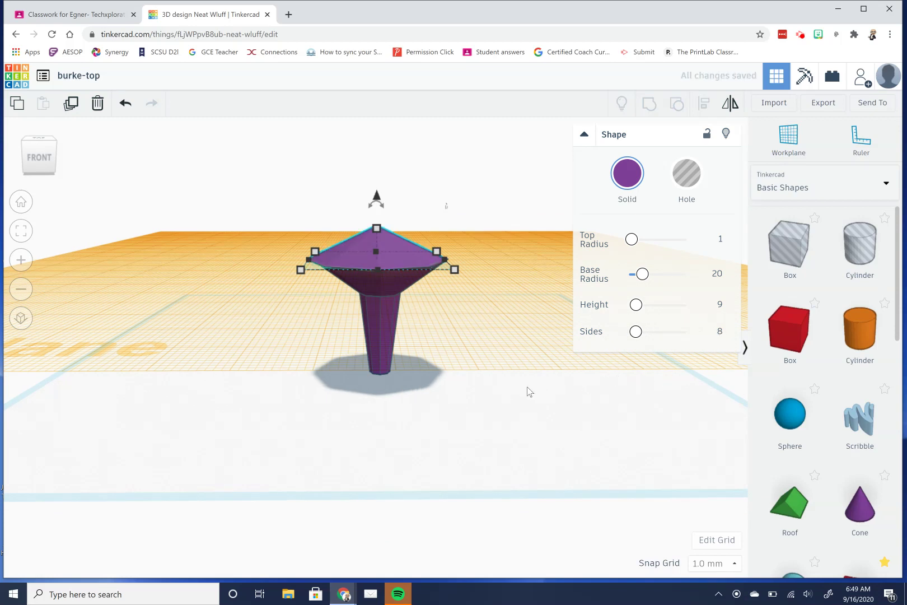
Reset the workplane to the ground grid, centre the wide cone on the stem cone, then select all cones.
click(787, 150)
click(567, 424)
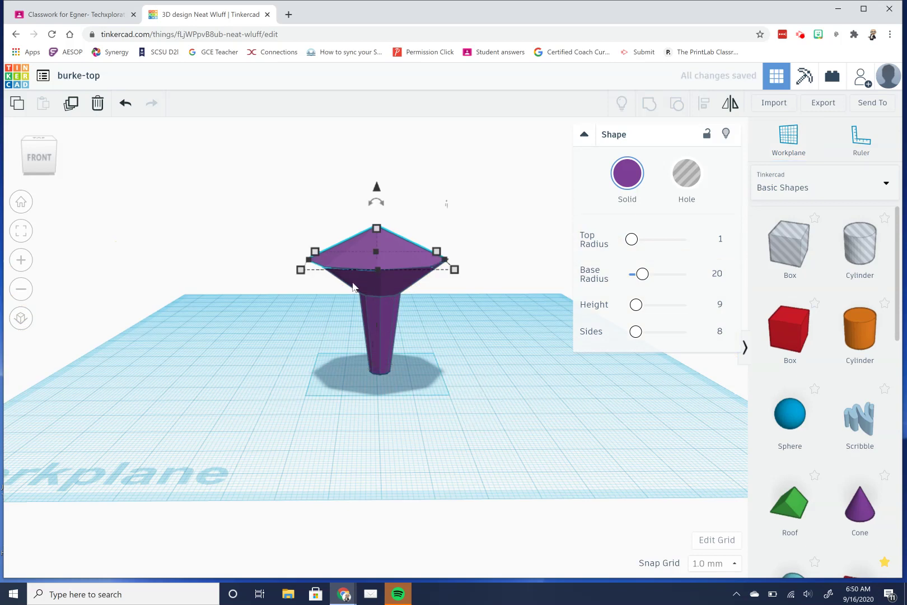
drag(374, 247, 461, 288)
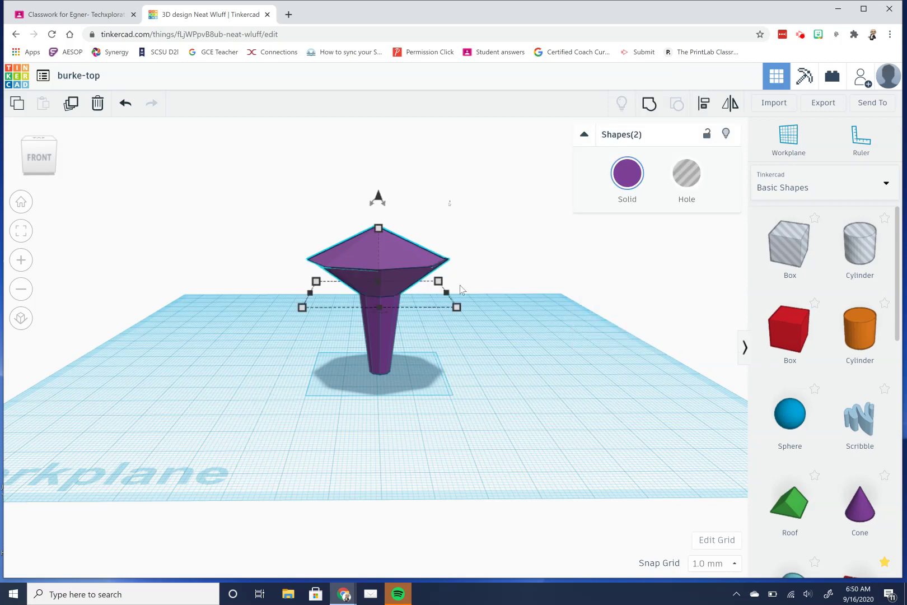
click(703, 105)
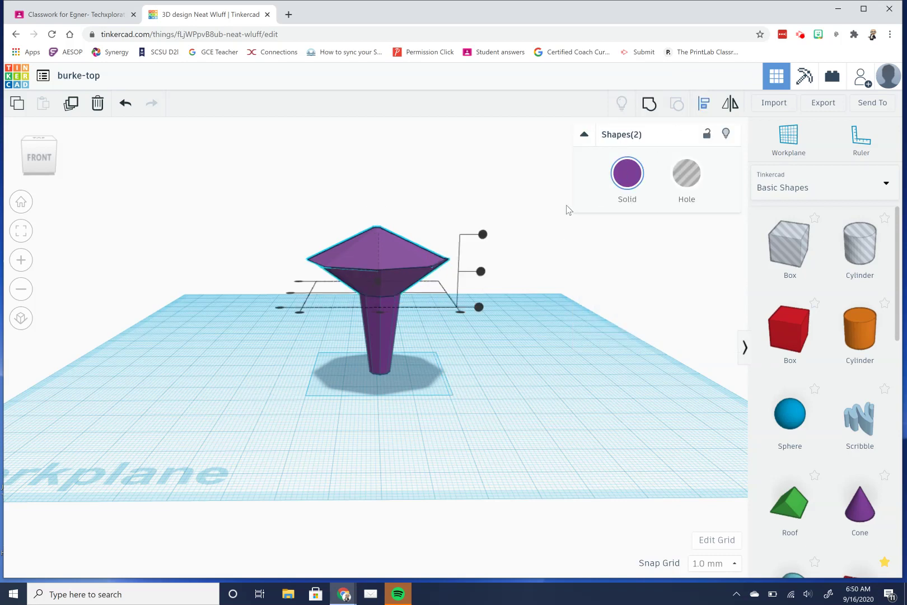
click(380, 313)
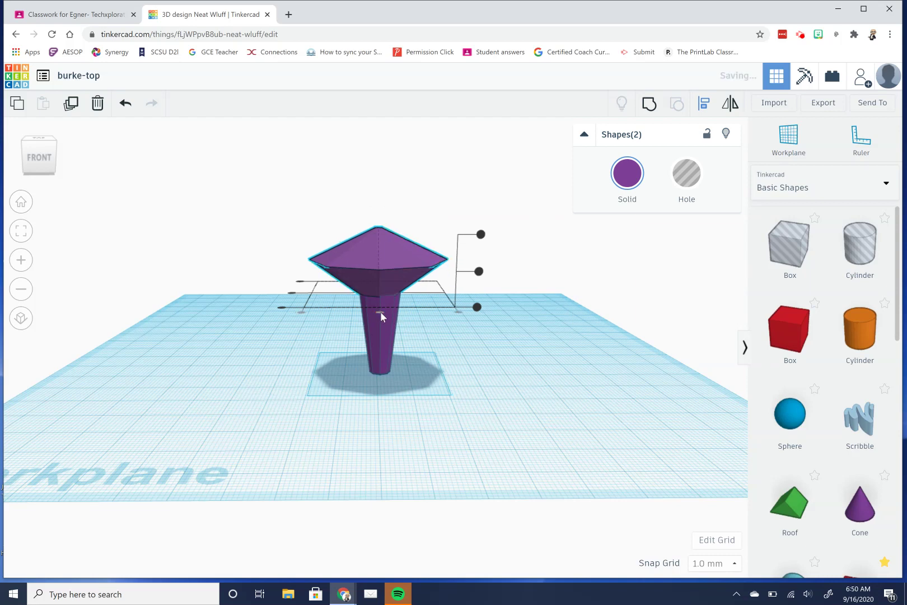
click(291, 293)
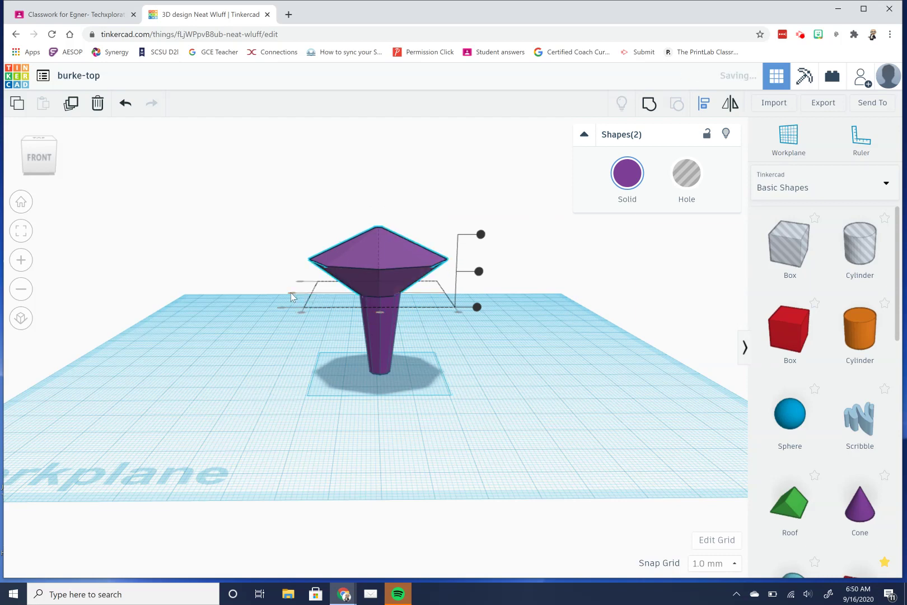
click(531, 366)
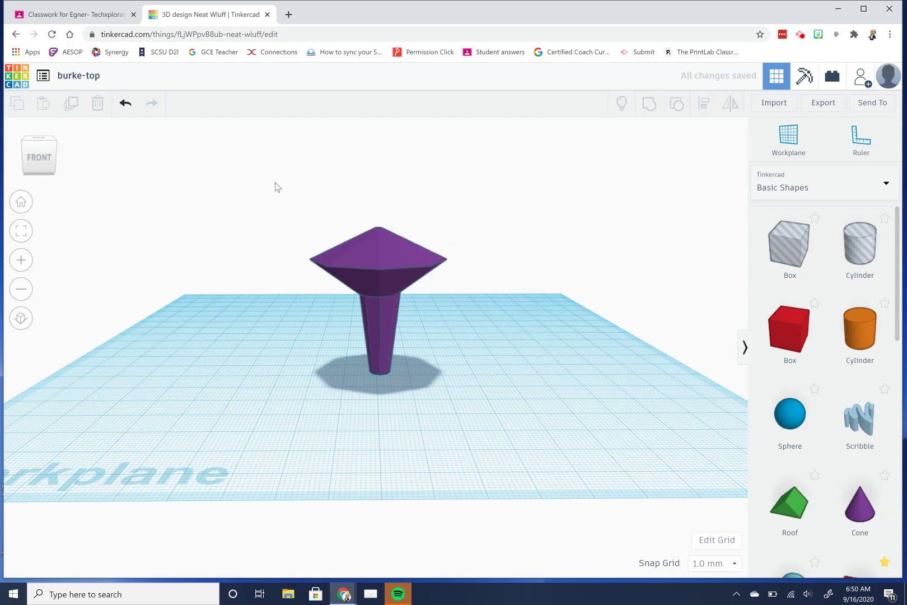
drag(267, 177, 507, 380)
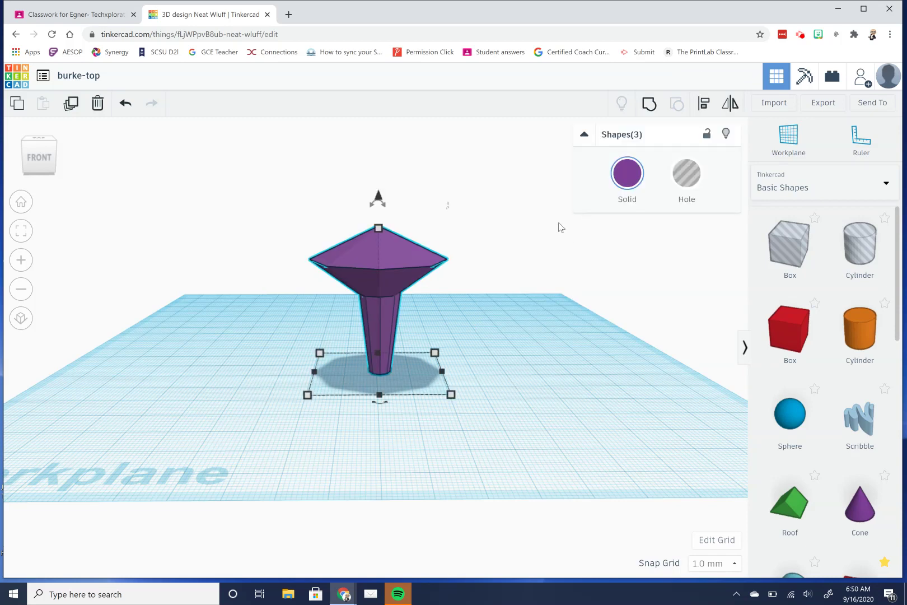
Group the selected cone pieces into one purple top shape.
click(650, 108)
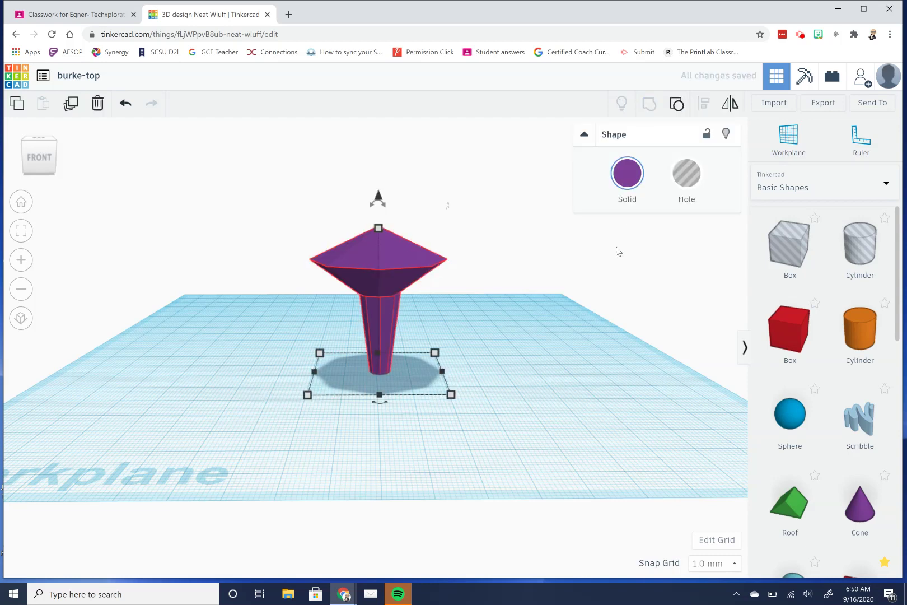
click(471, 311)
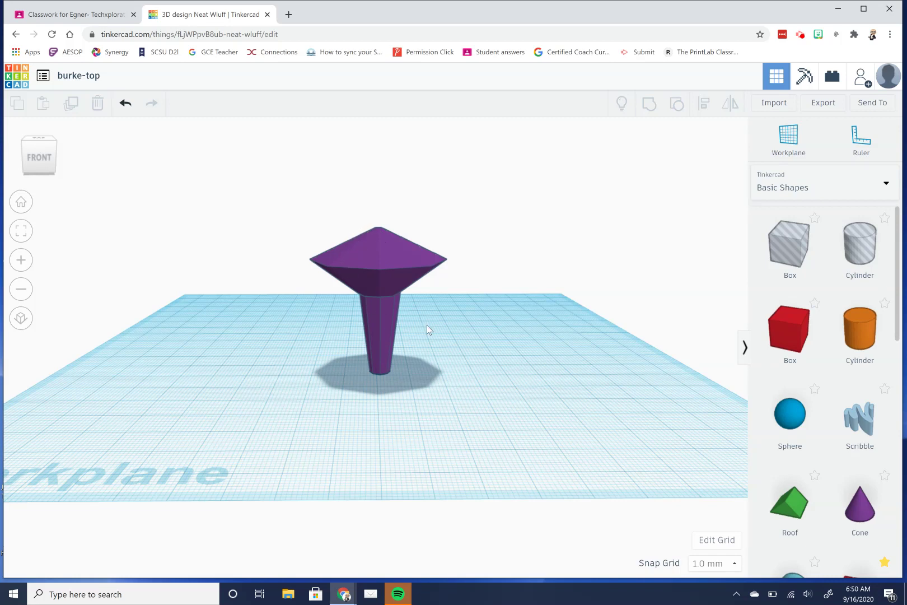
Rotate the grouped top -180° so it stands upside down.
click(396, 274)
drag(380, 203, 391, 210)
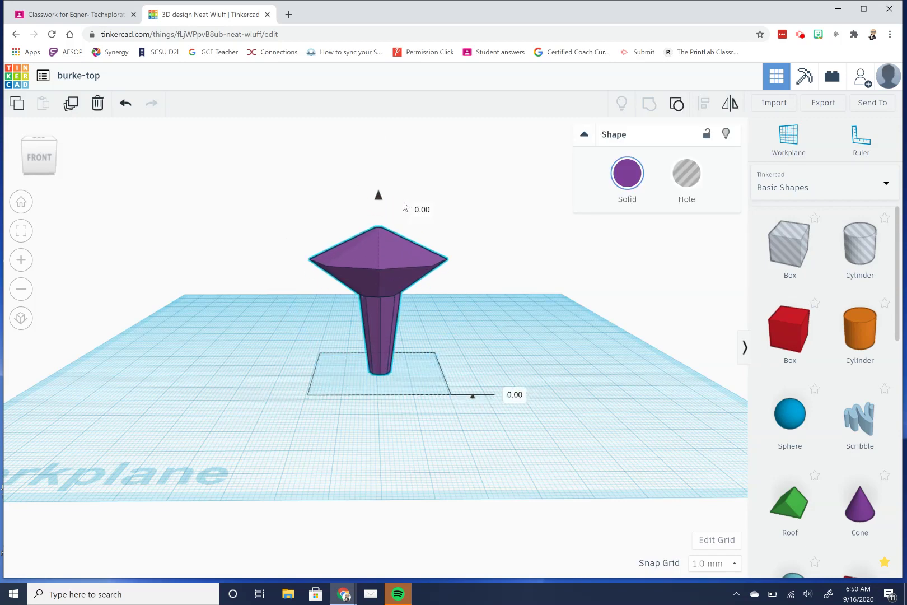
drag(385, 208, 387, 342)
click(502, 397)
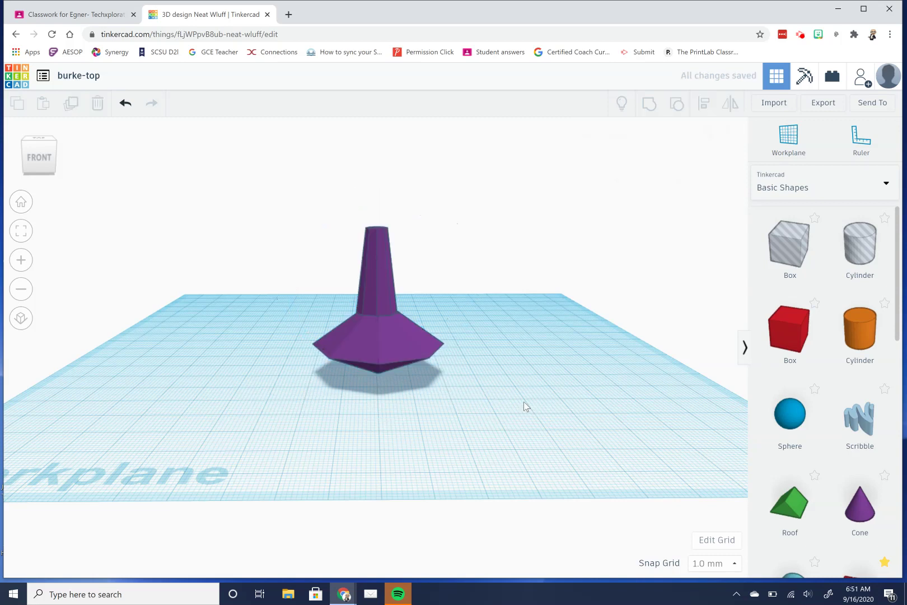
Orbit and zoom around the flipped top to inspect it from the side and above.
mouse_move(524, 402)
right_down()
mouse_move(528, 369)
mouse_move(525, 385)
mouse_move(514, 385)
right_up()
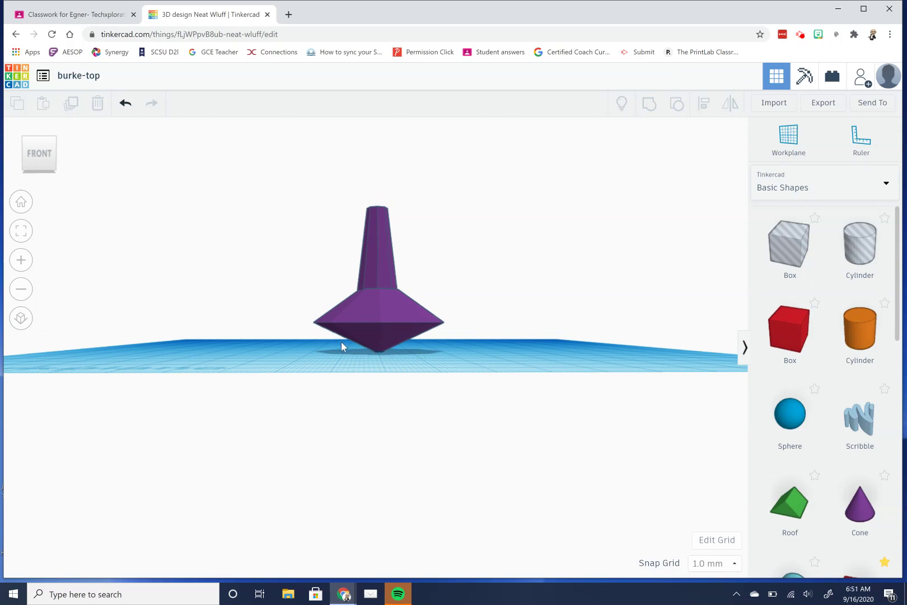
right_drag(341, 342, 395, 350)
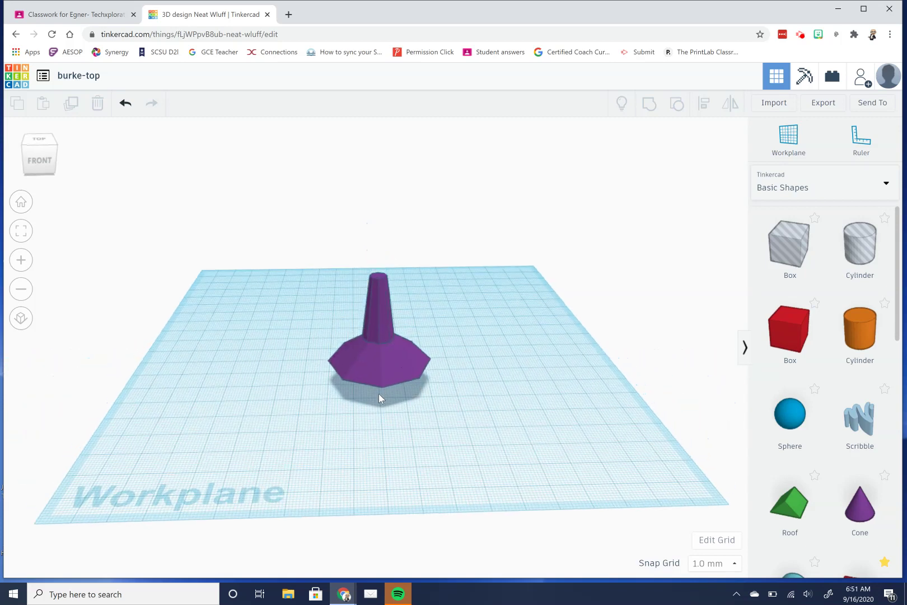
scroll(387, 395, up, 3)
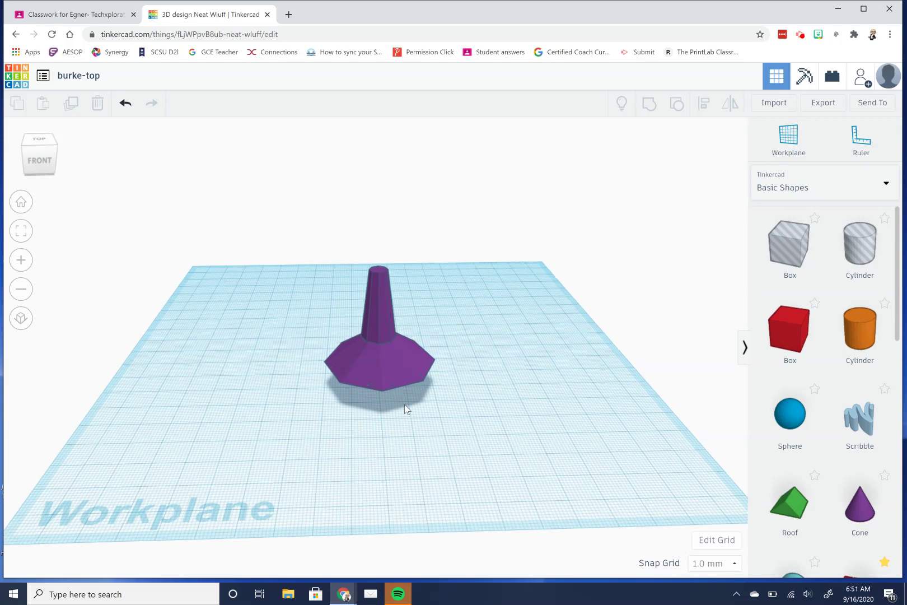
right_drag(404, 383, 381, 367)
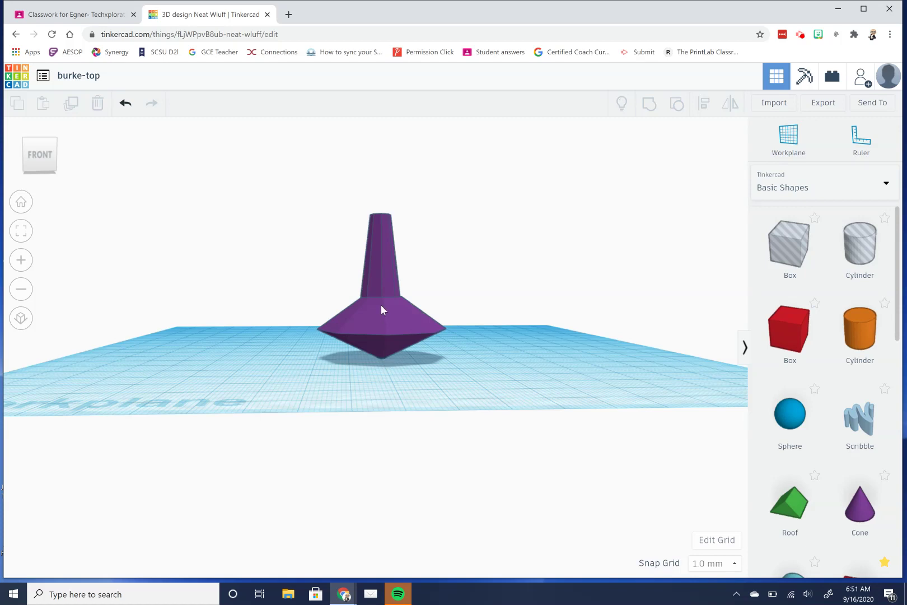
right_drag(394, 219, 374, 300)
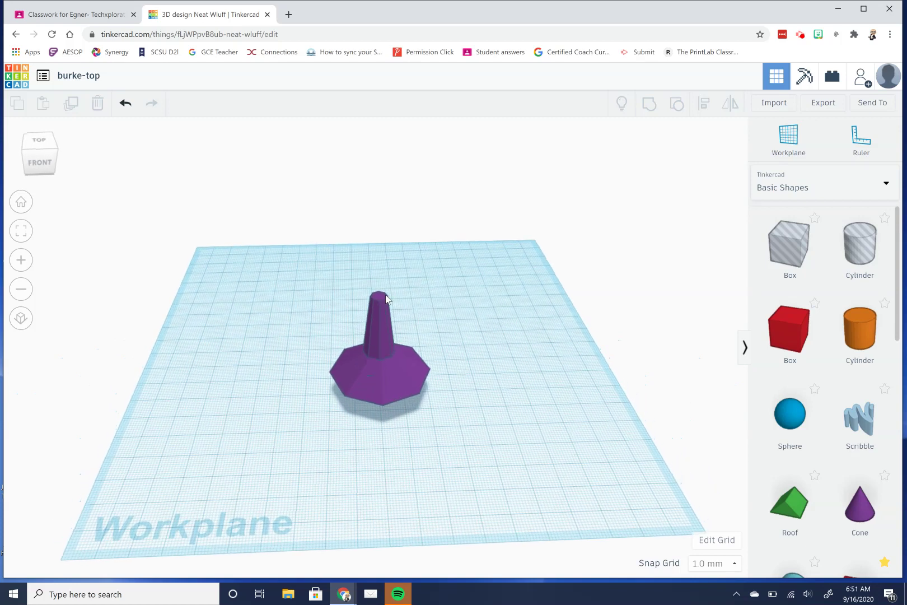
Rotate the top another -180° so the octagonal cap faces up, then reselect it.
click(391, 376)
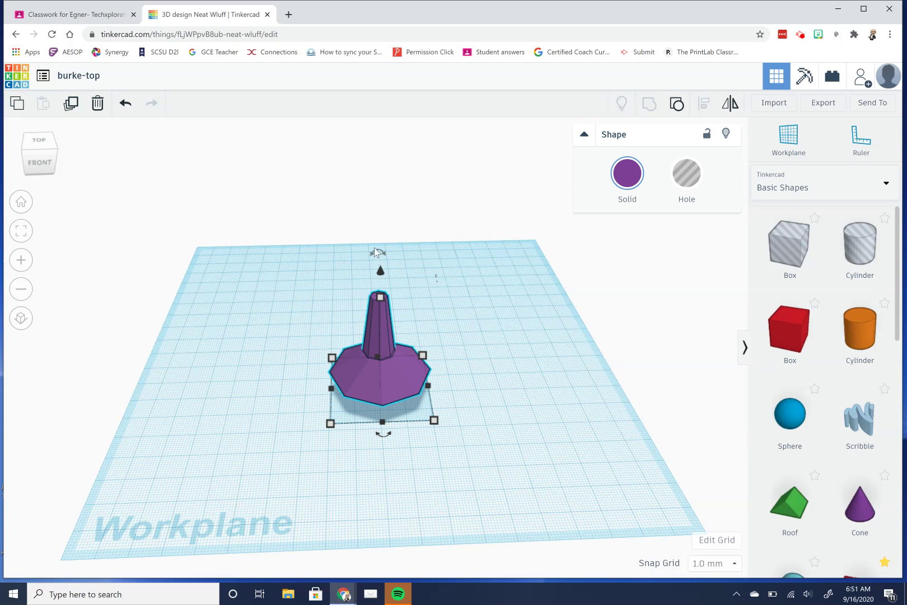
drag(374, 251, 374, 406)
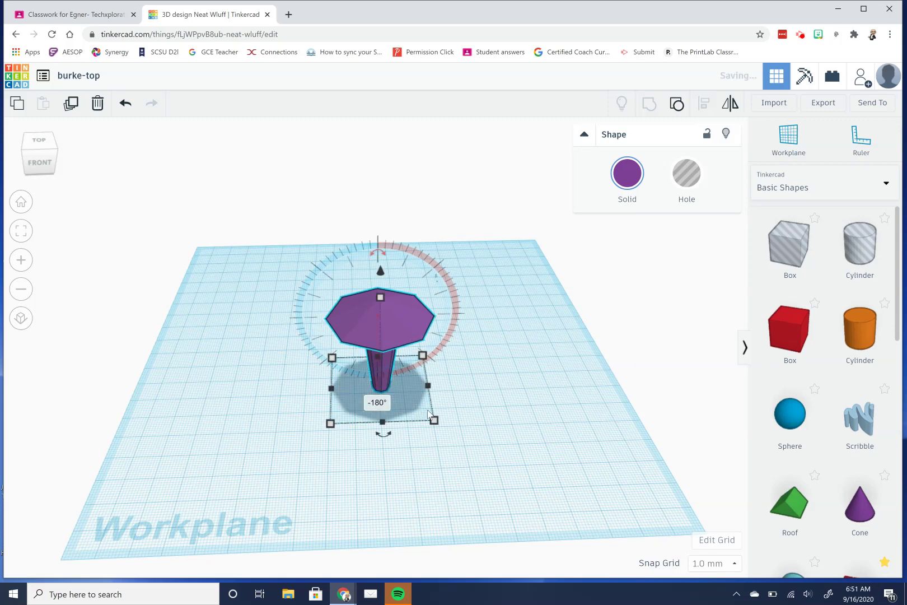
click(488, 416)
right_drag(487, 422, 380, 333)
click(380, 332)
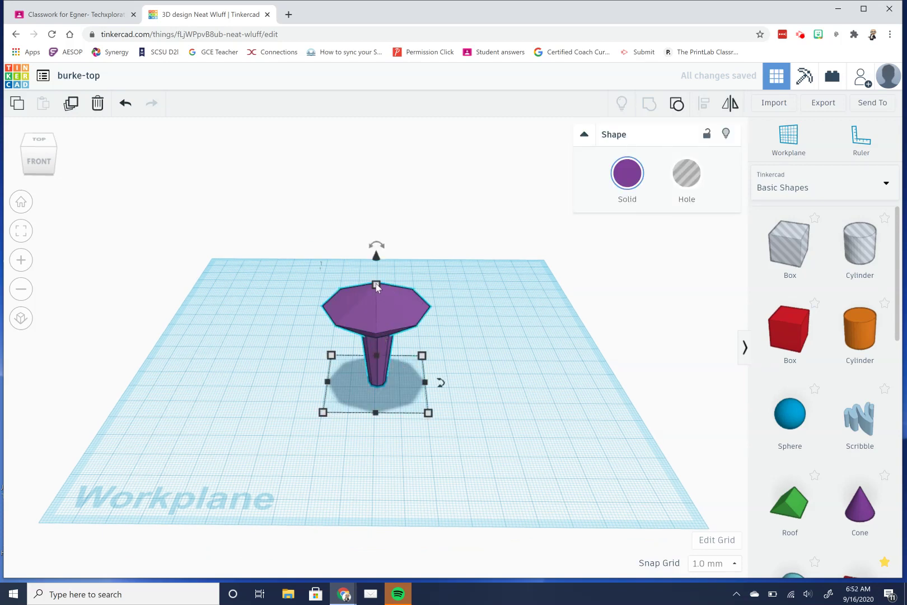
mouse_move(377, 286)
mouse_move(429, 413)
mouse_move(377, 291)
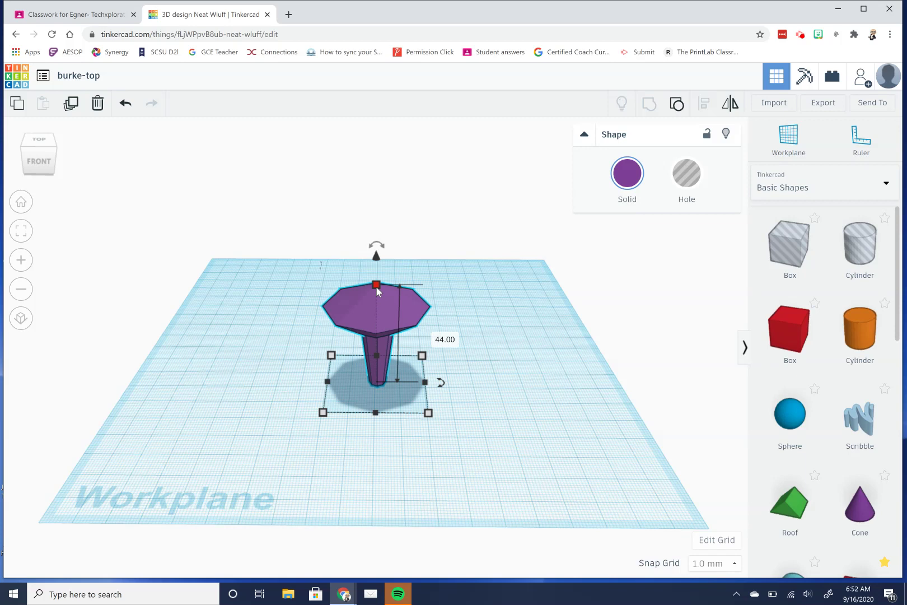